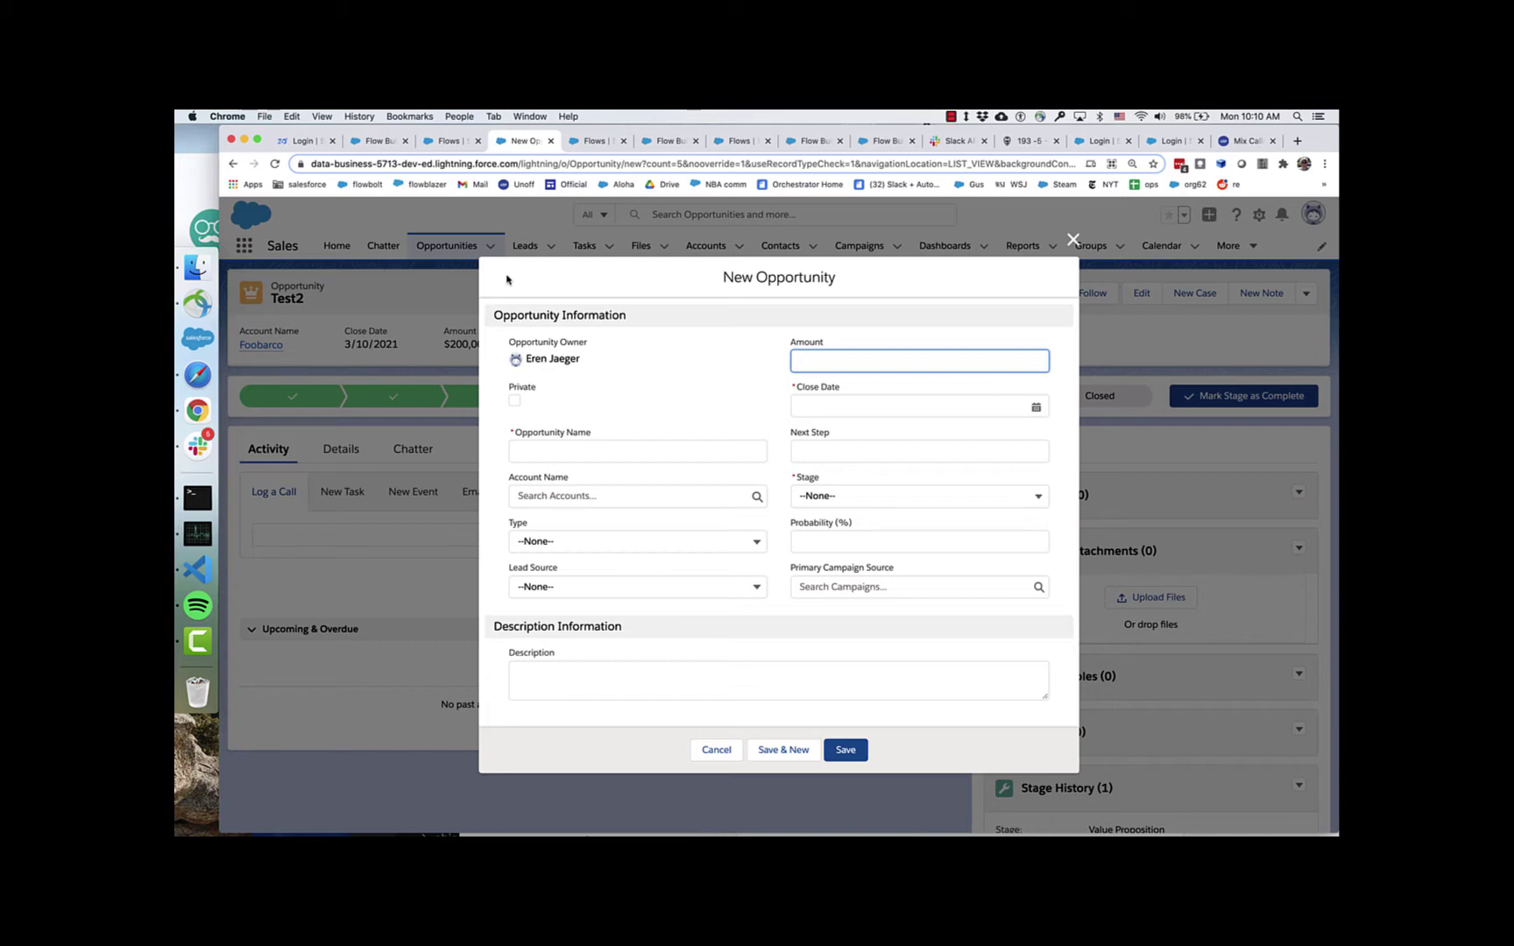
Step: Create opportunity 'Foobarco Spring Renewal' for Foobarco: $200,000, closing 3/25/2021, stage Value Proposition
left_click(631, 451)
type("Fo")
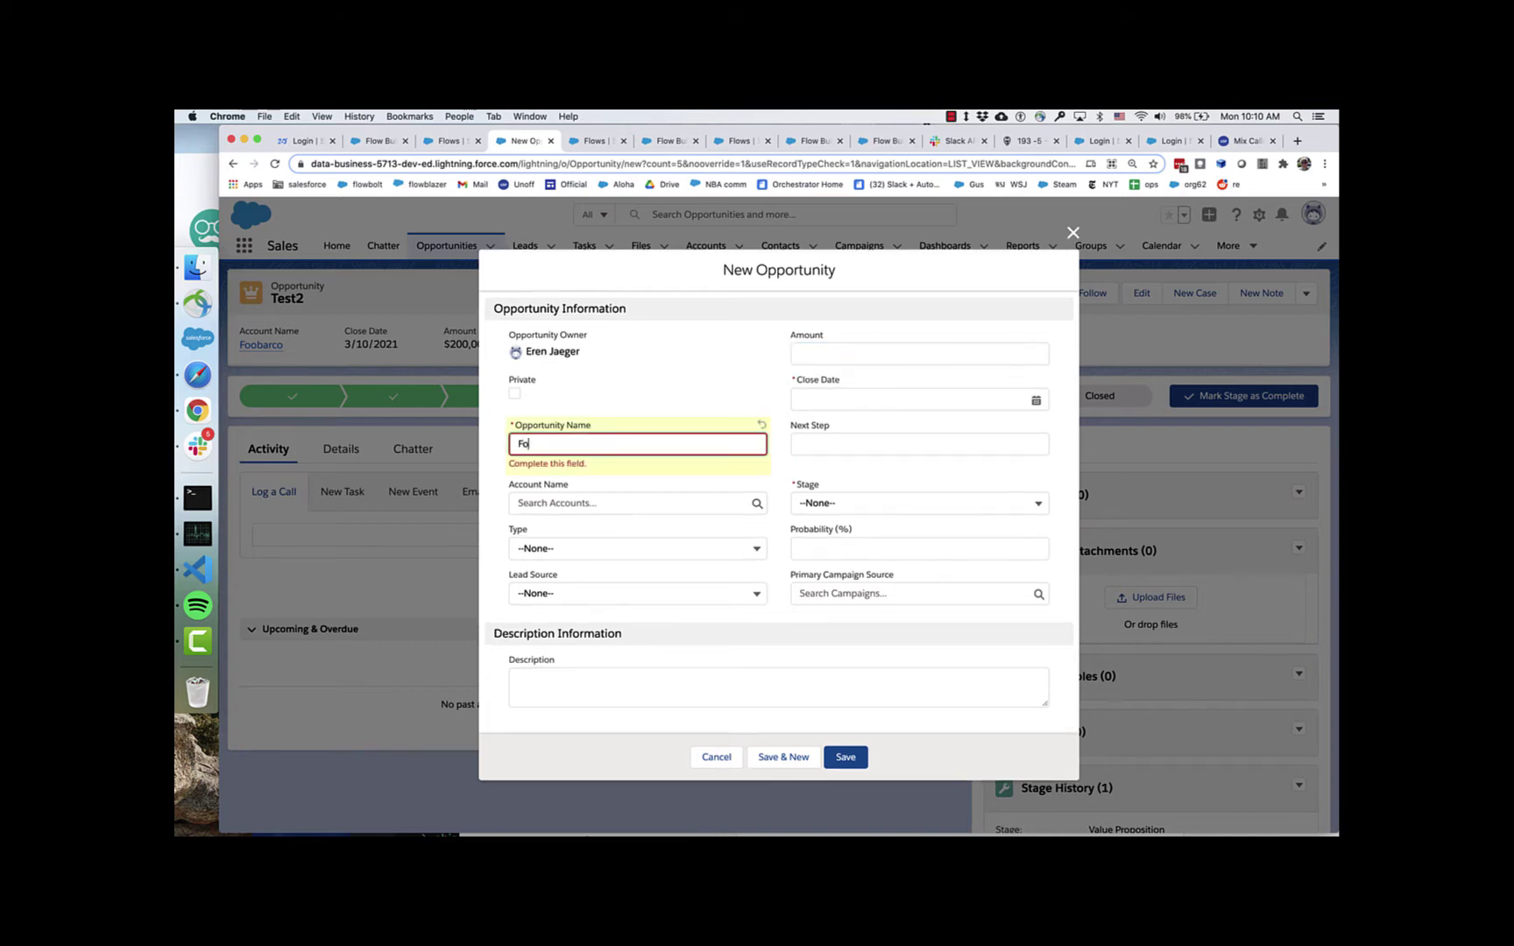
type("obarco S")
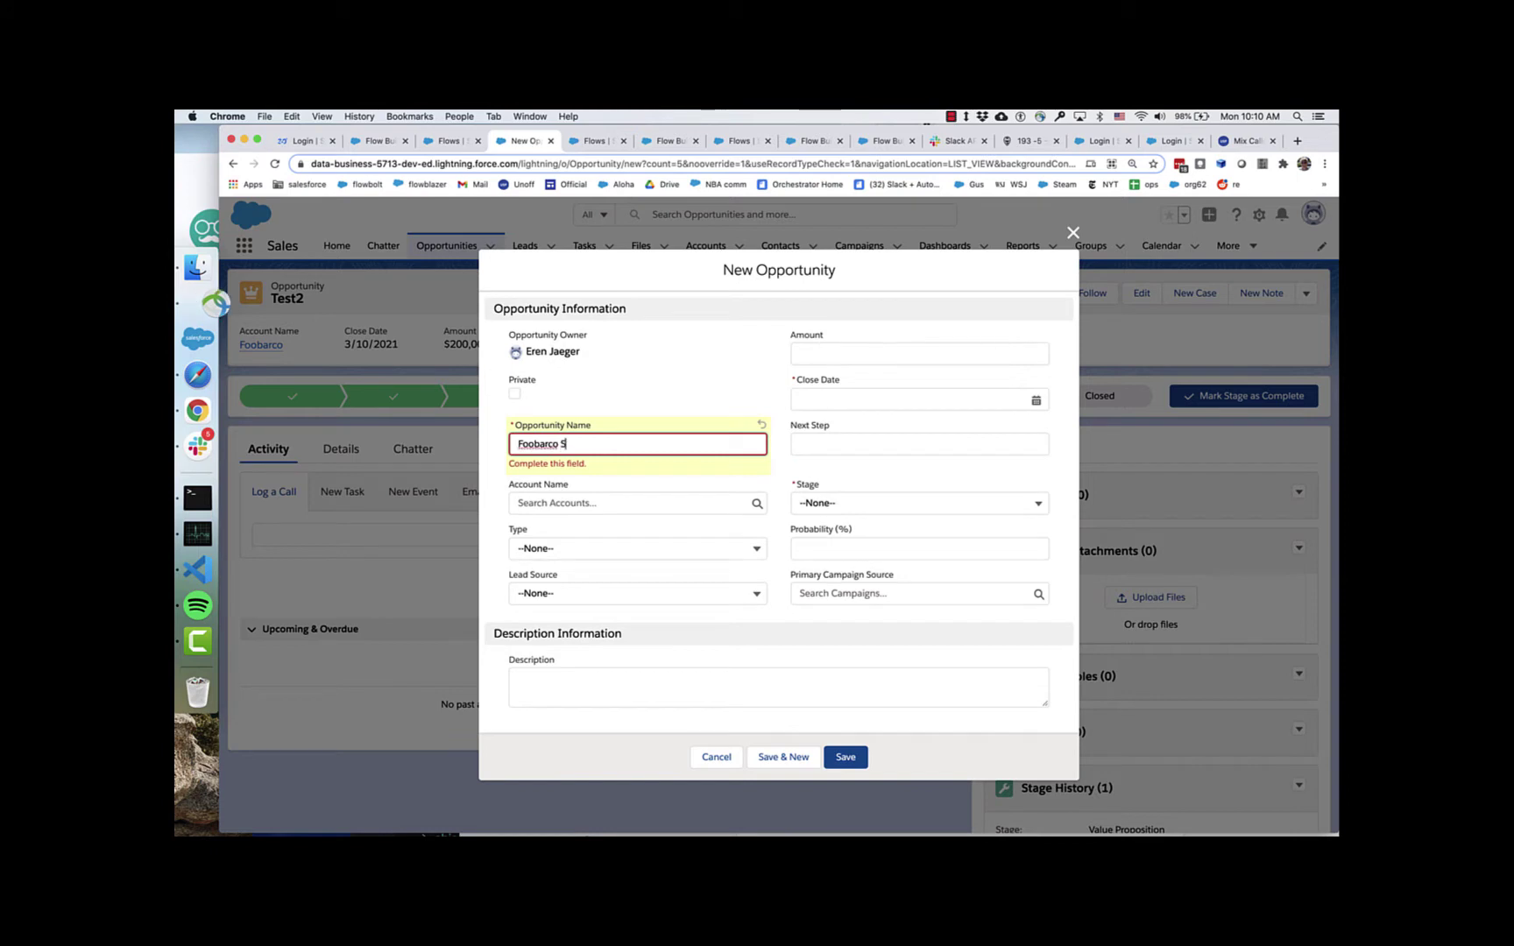
type("pring Renewal")
left_click(599, 506)
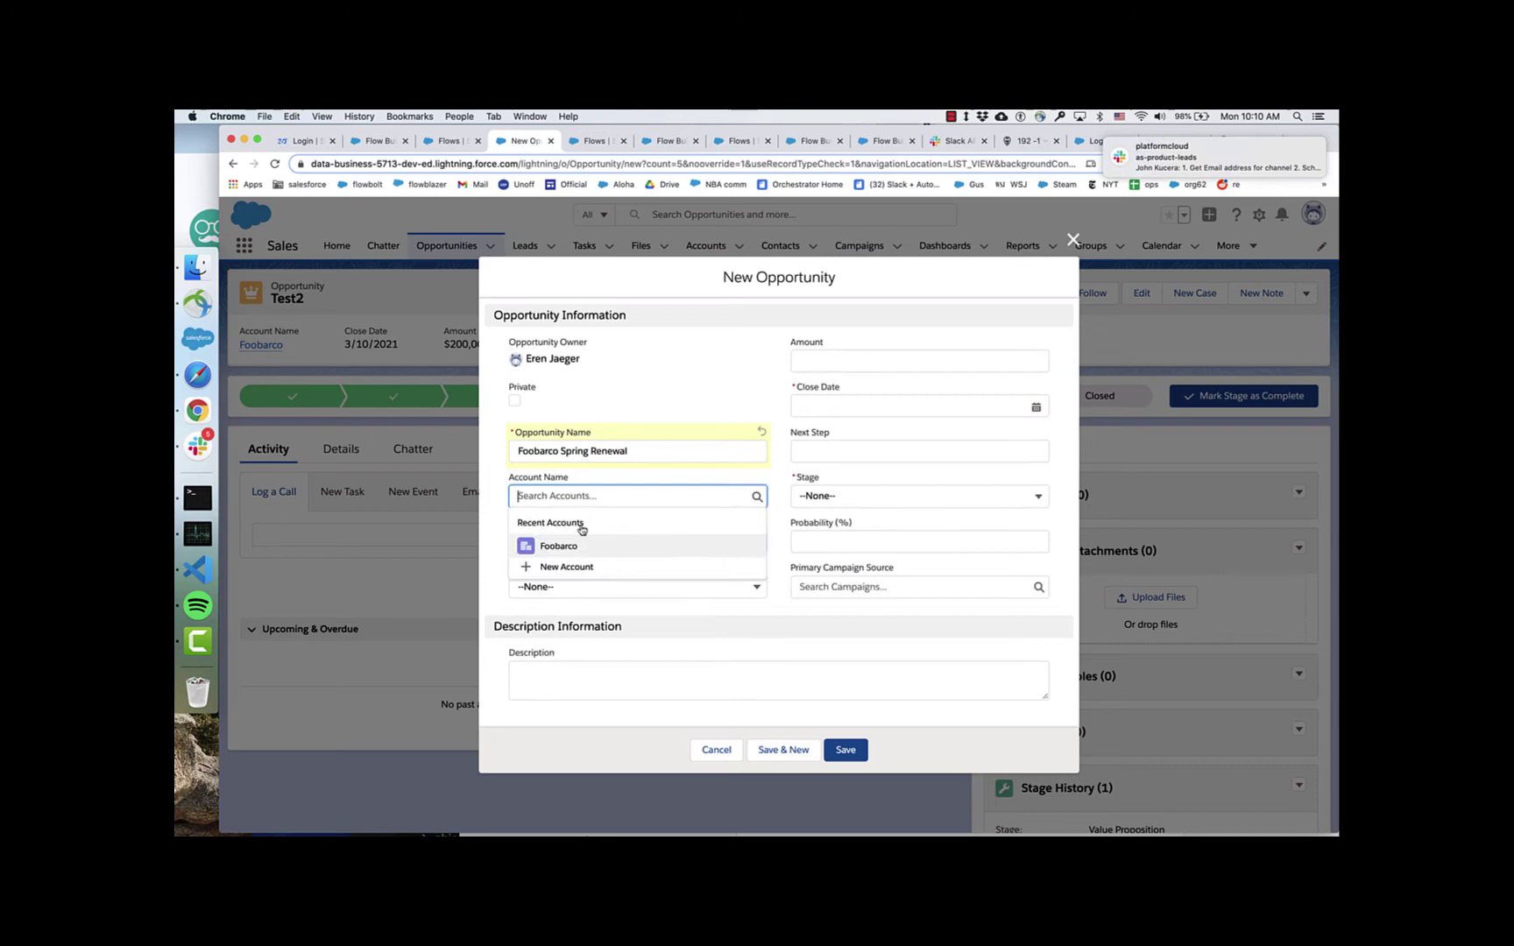
left_click(574, 543)
left_click(842, 363)
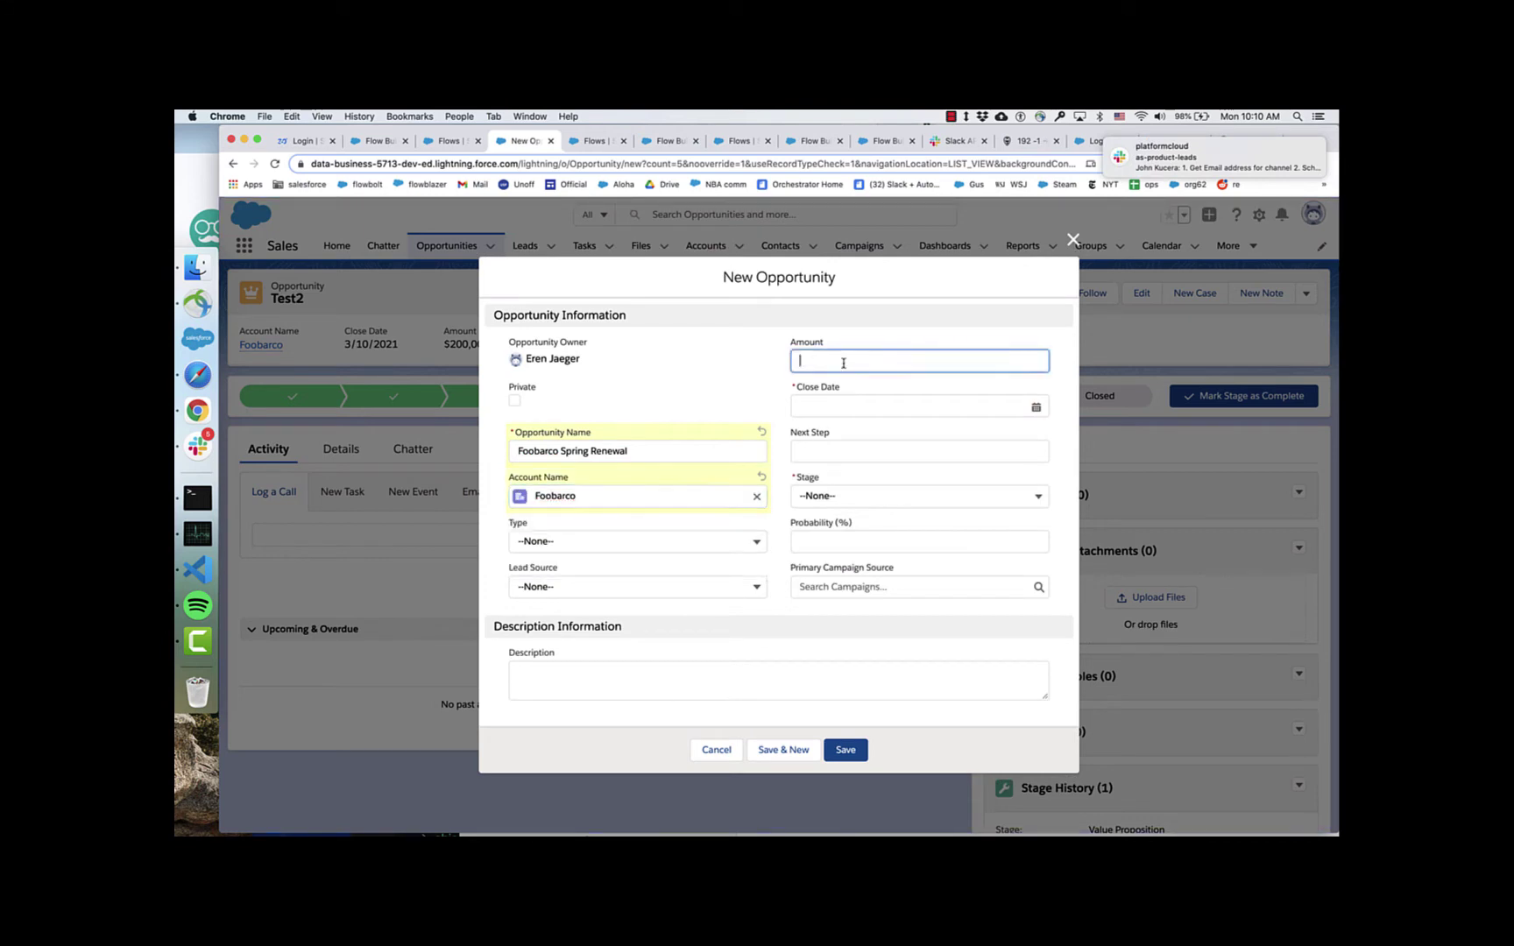
type("200000")
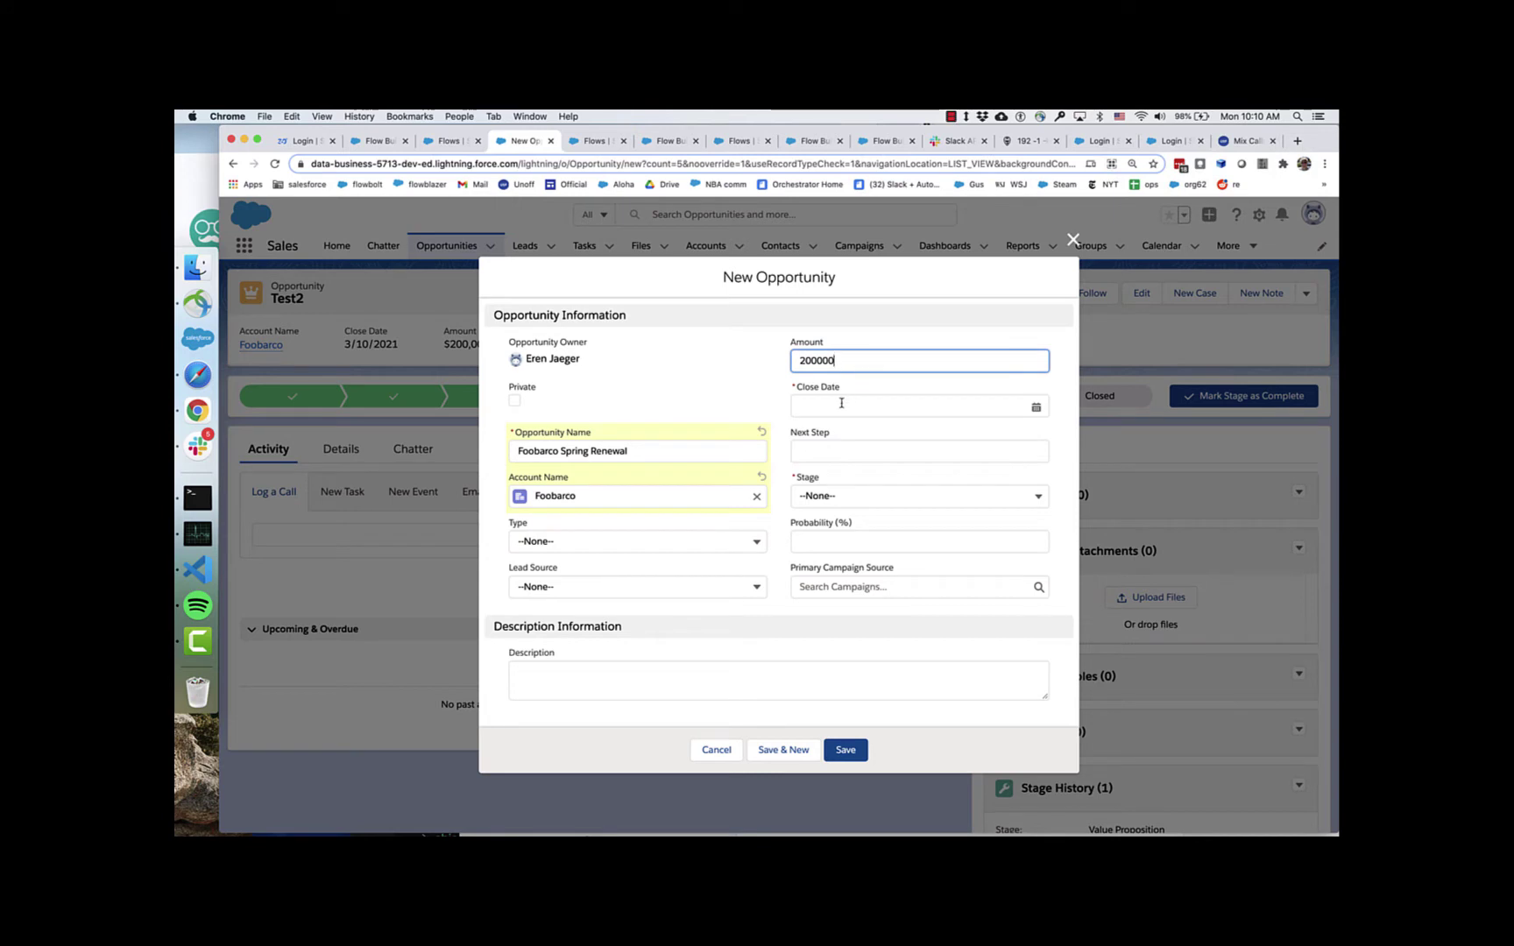
left_click(839, 407)
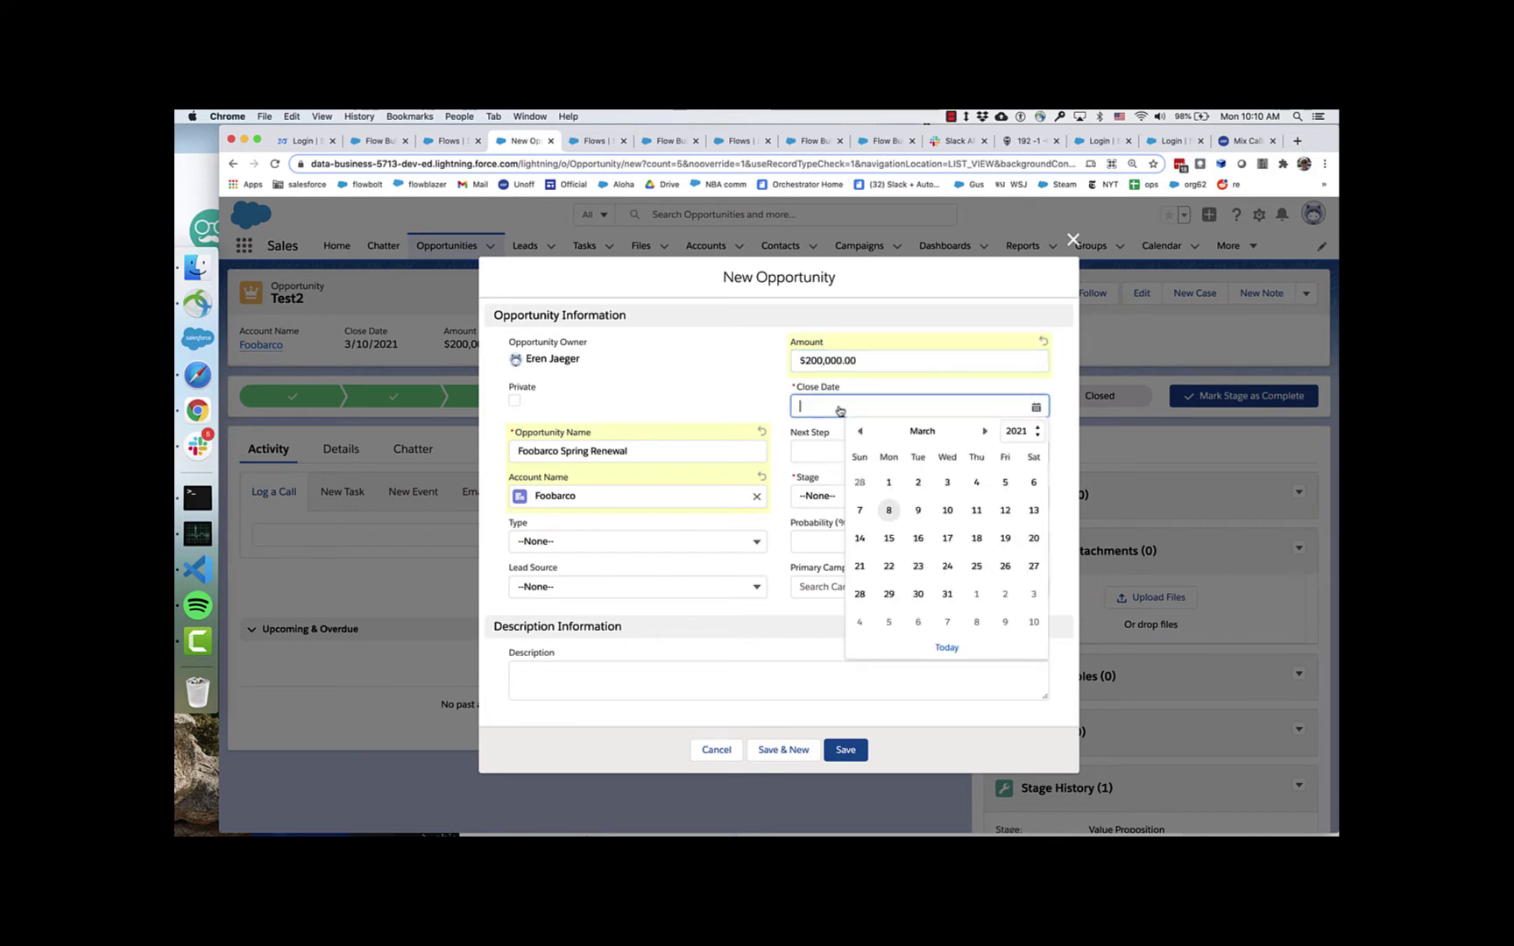
left_click(978, 566)
left_click(885, 496)
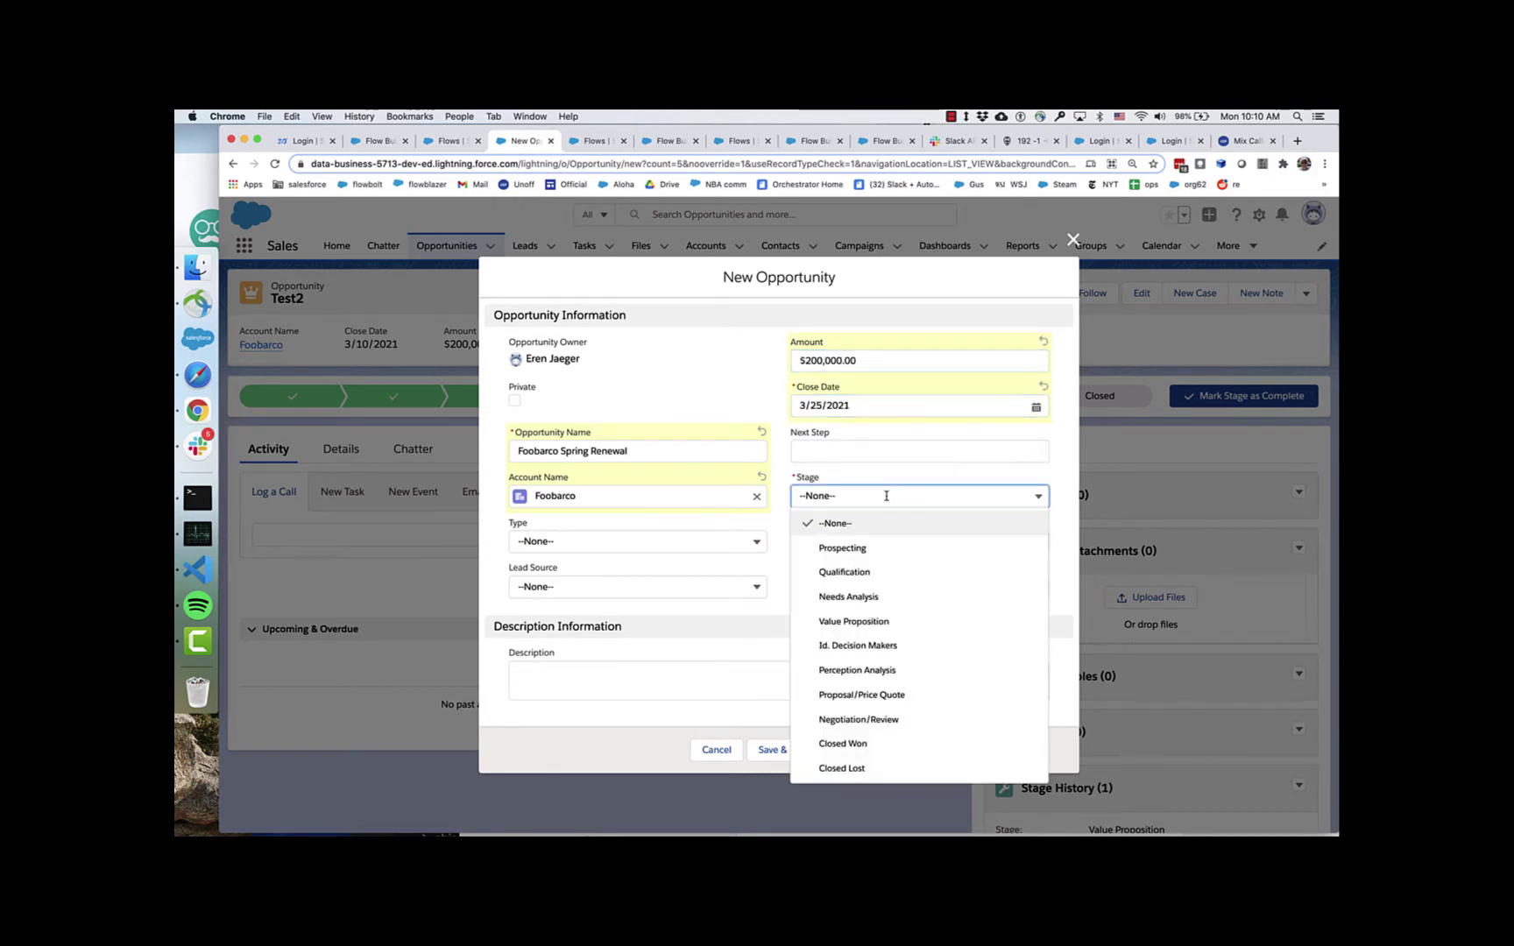
left_click(854, 622)
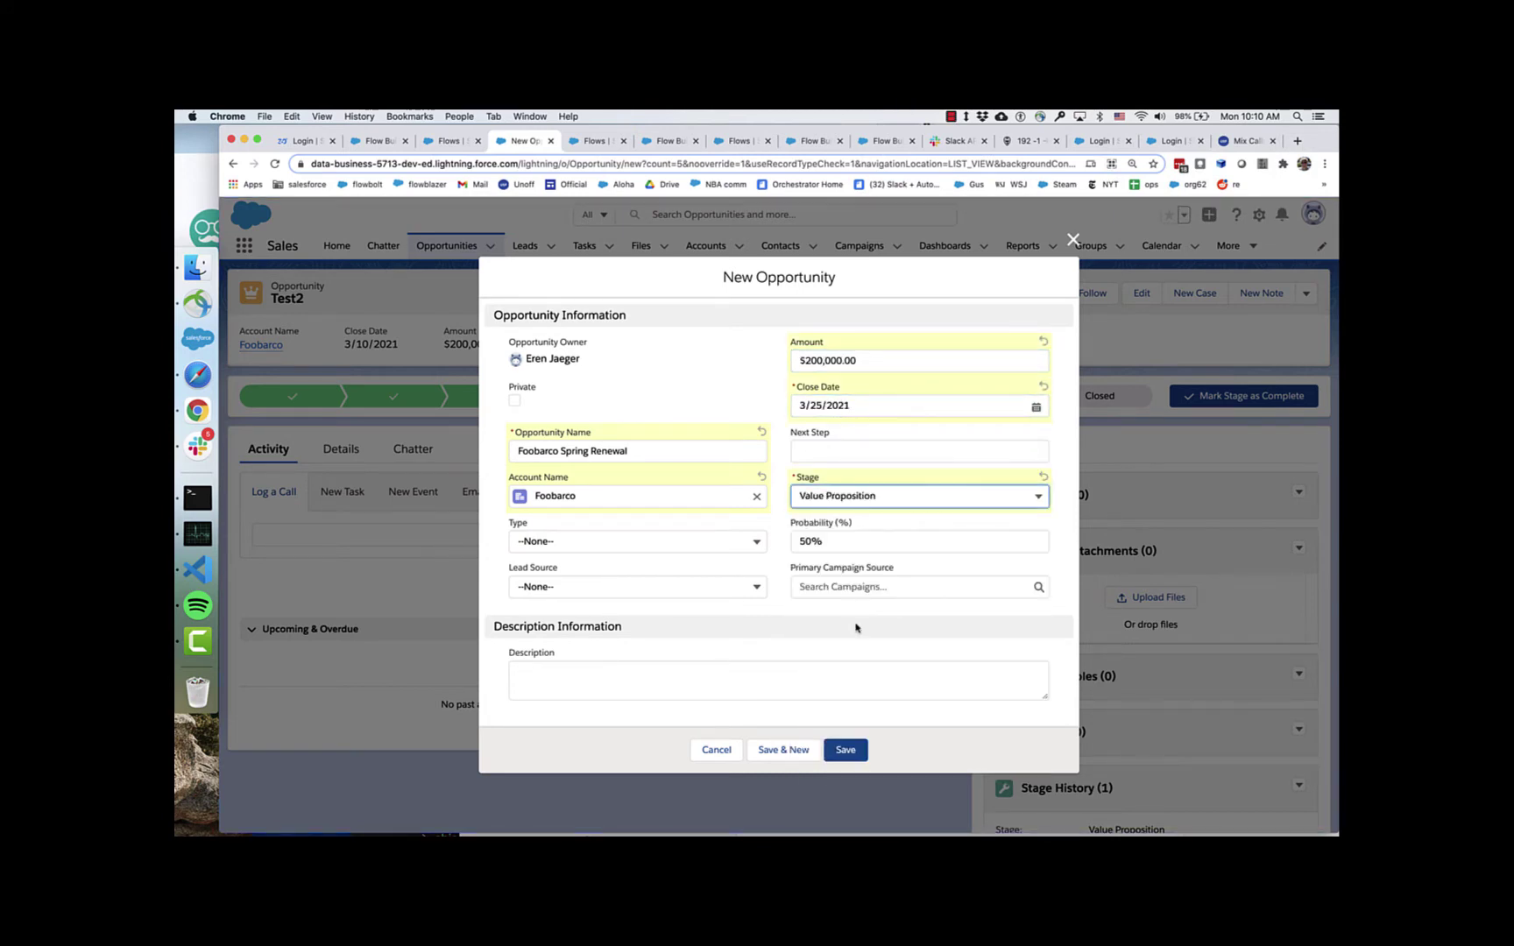
left_click(846, 751)
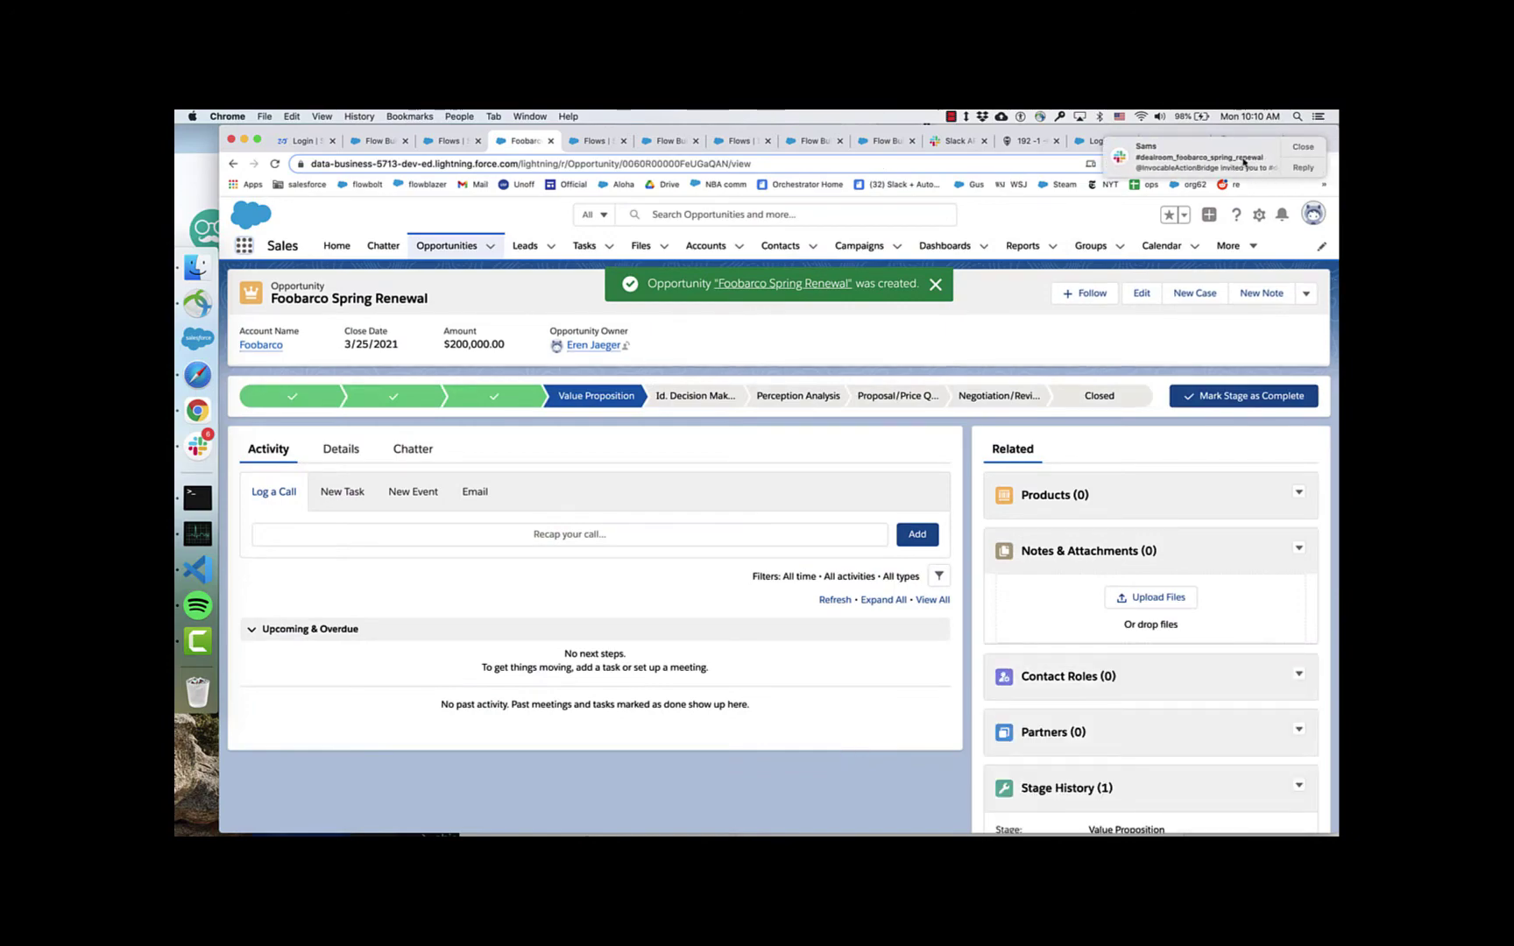
Step: Open the auto-created #dealroom_foobarco_spring_renewal channel from the notification and check its 3 other members
left_click(1226, 156)
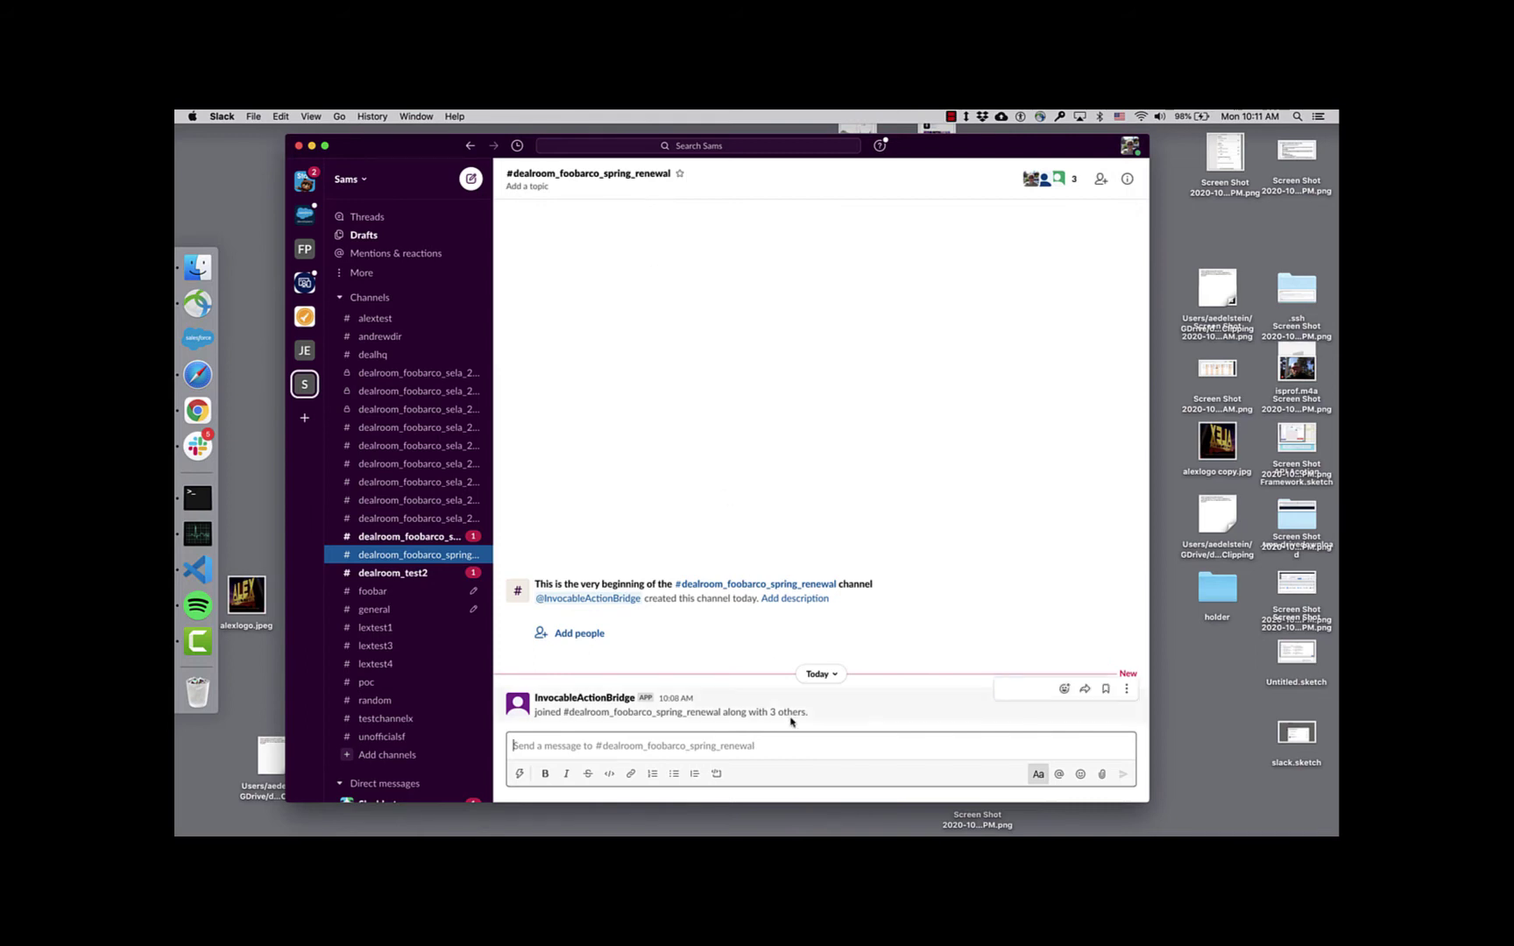
mouse_move(786, 716)
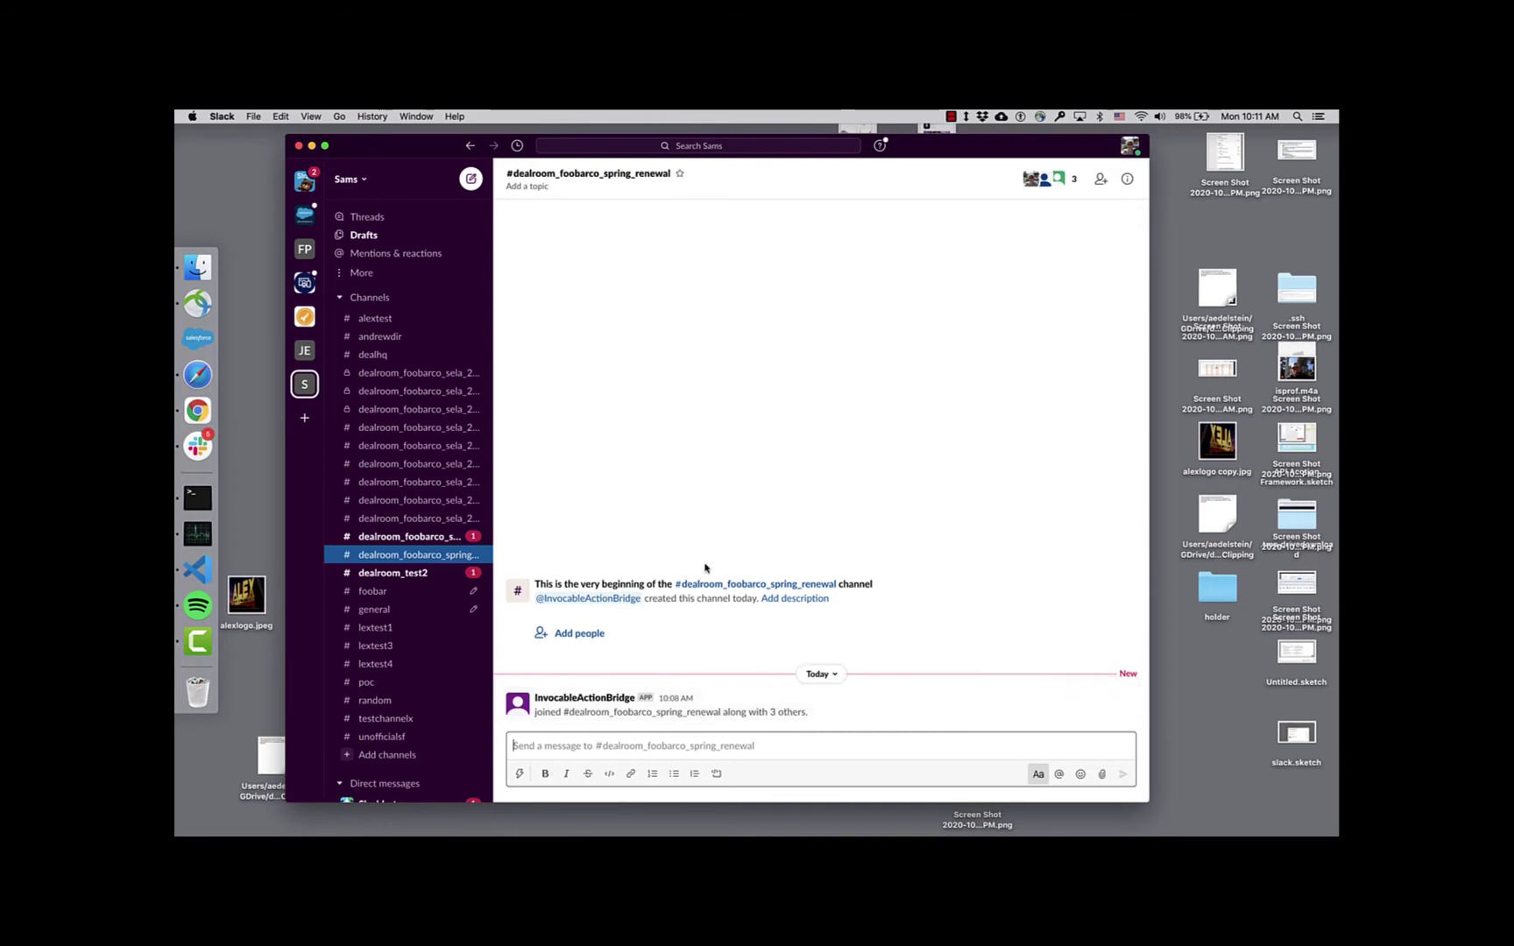
Step: Return to the opportunity, open the Foobarco account, and review its two-member Account Team
key("ctrl+Left")
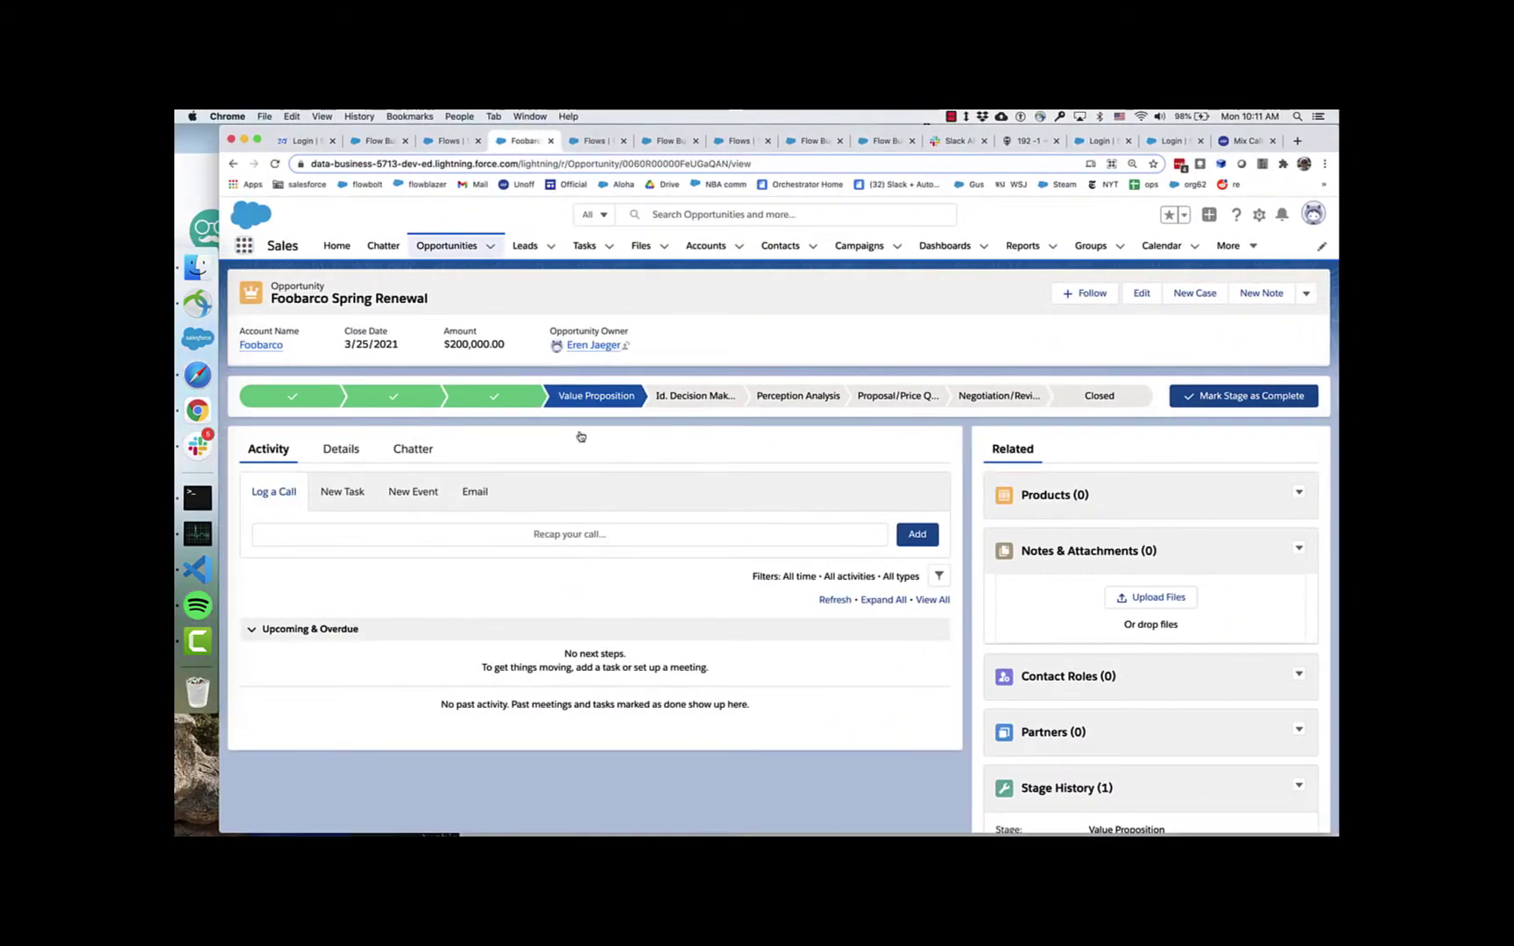
left_click(263, 345)
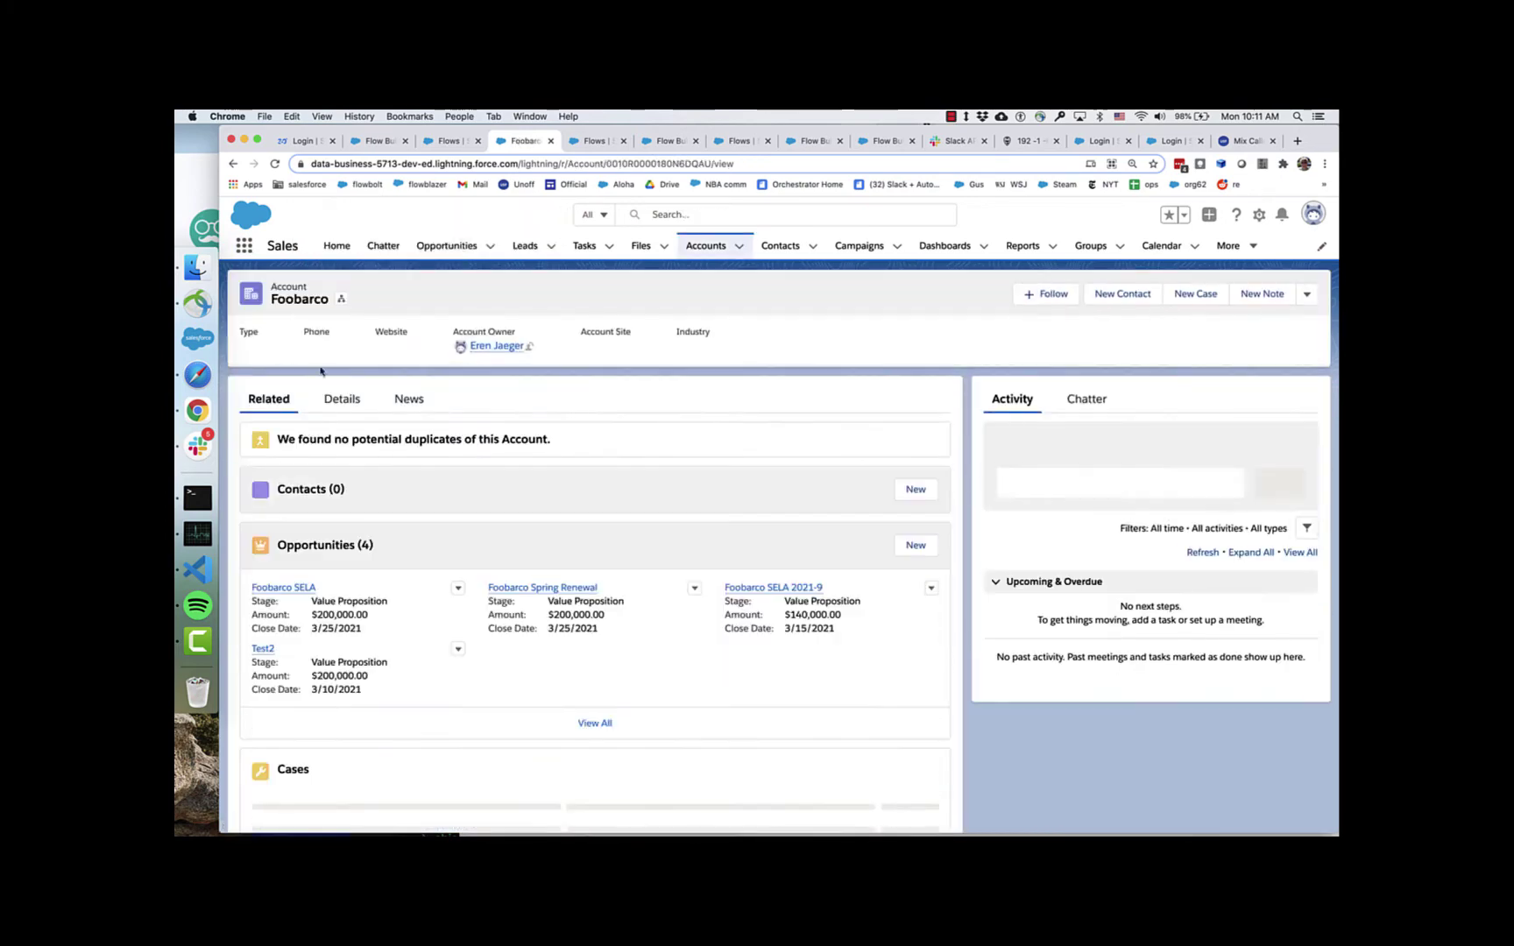
scroll(388, 451, "down", 5)
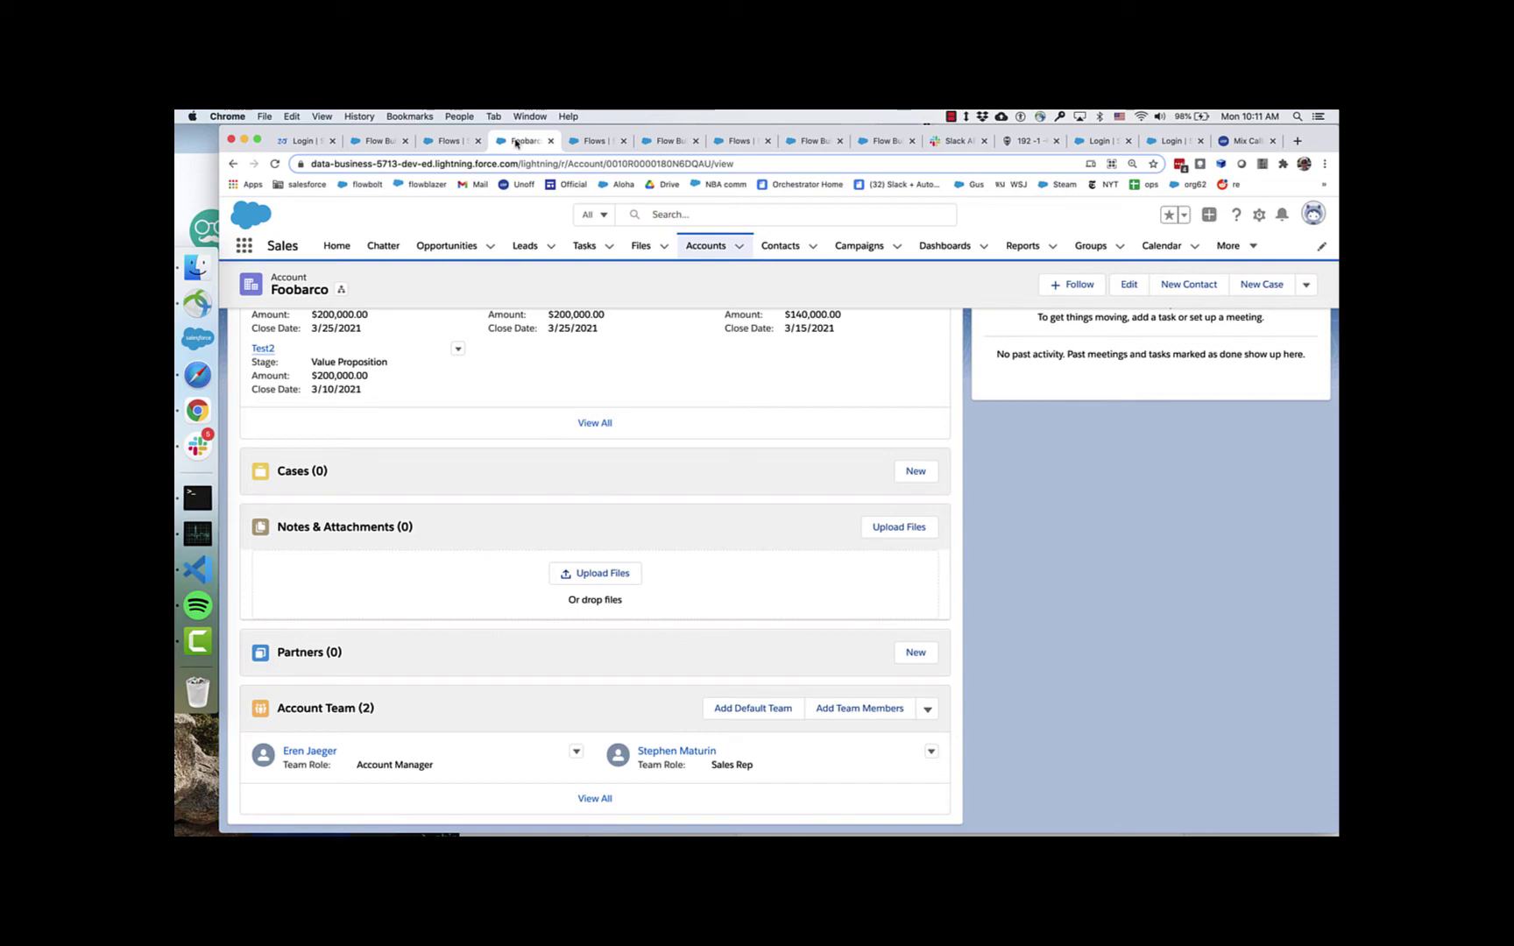
scroll(520, 337, "up", 10)
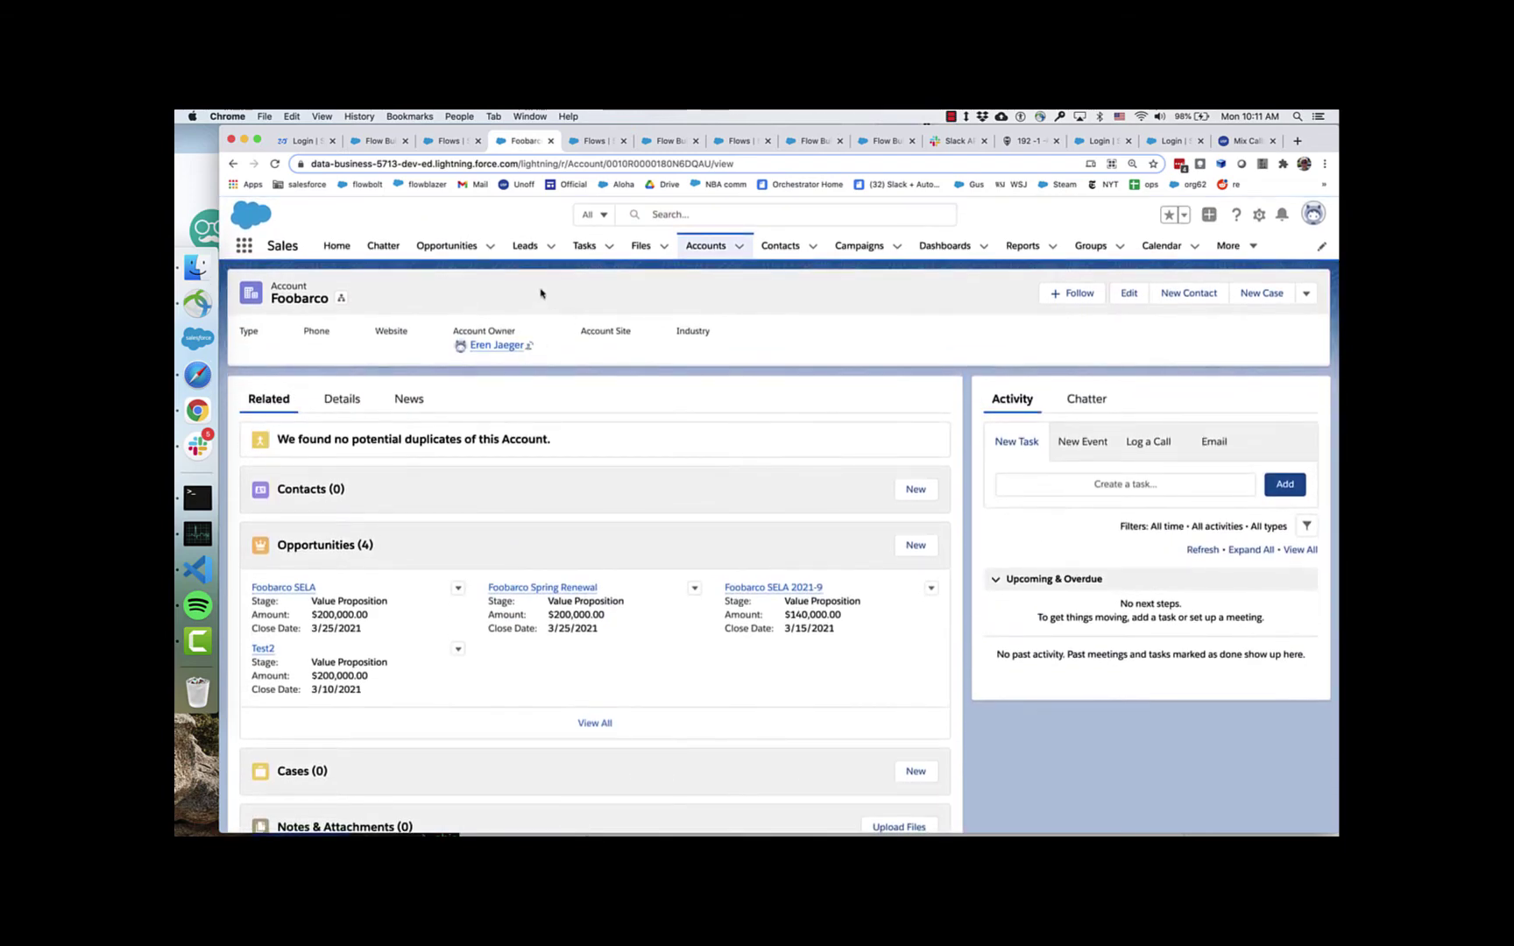
Step: Start another opportunity with amount 50,000, close date 3/18/2021 and stage Value Proposition
left_click(494, 251)
left_click(491, 282)
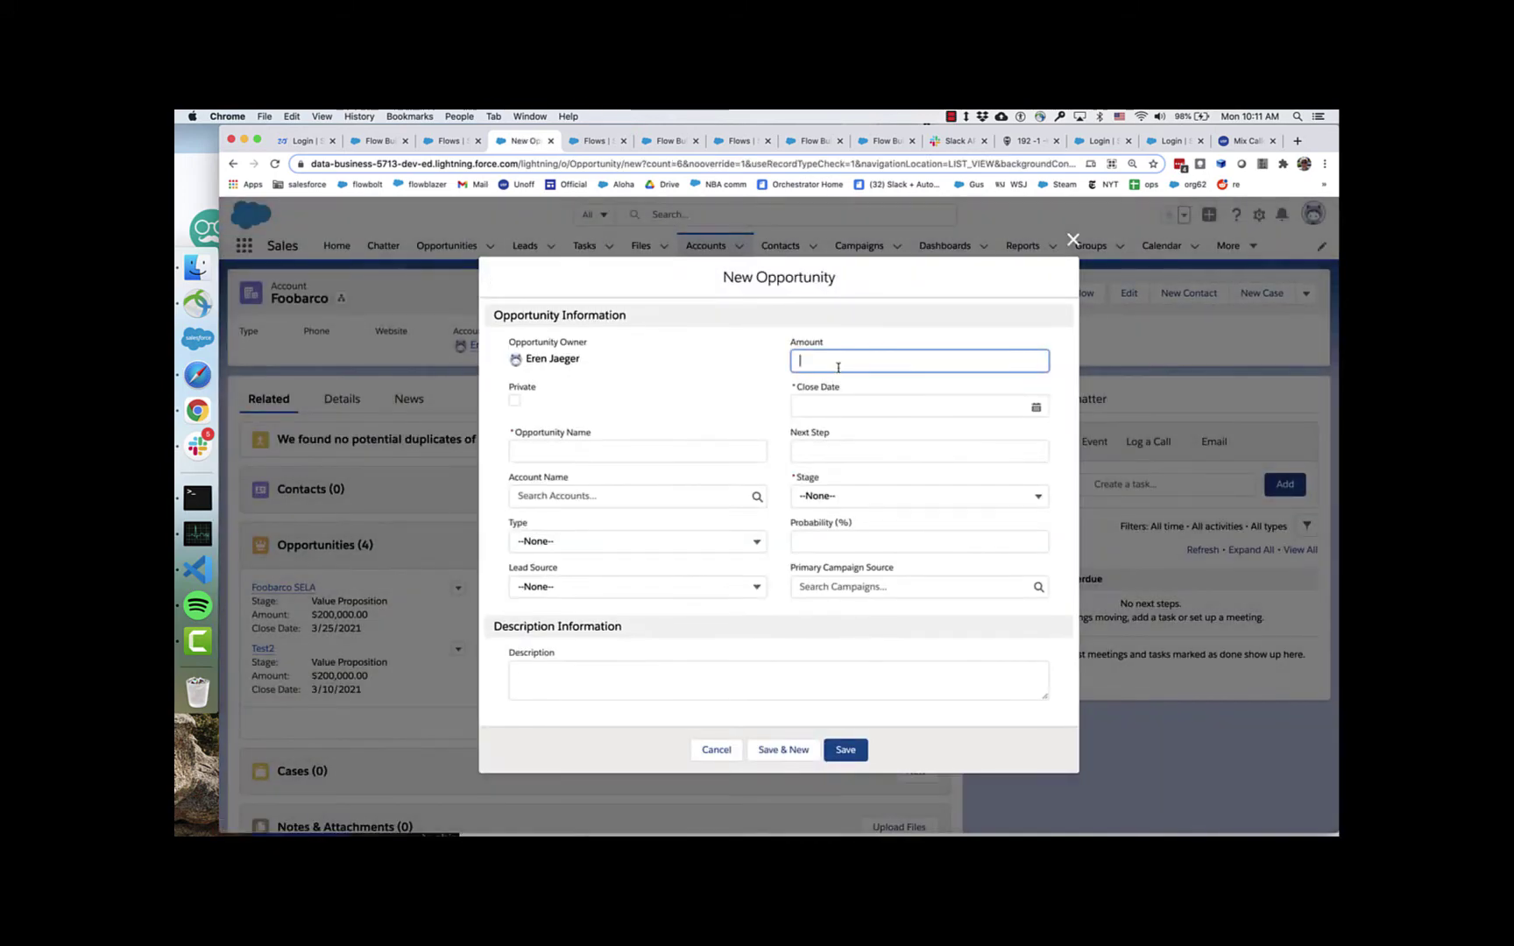
type("0000")
left_click(872, 407)
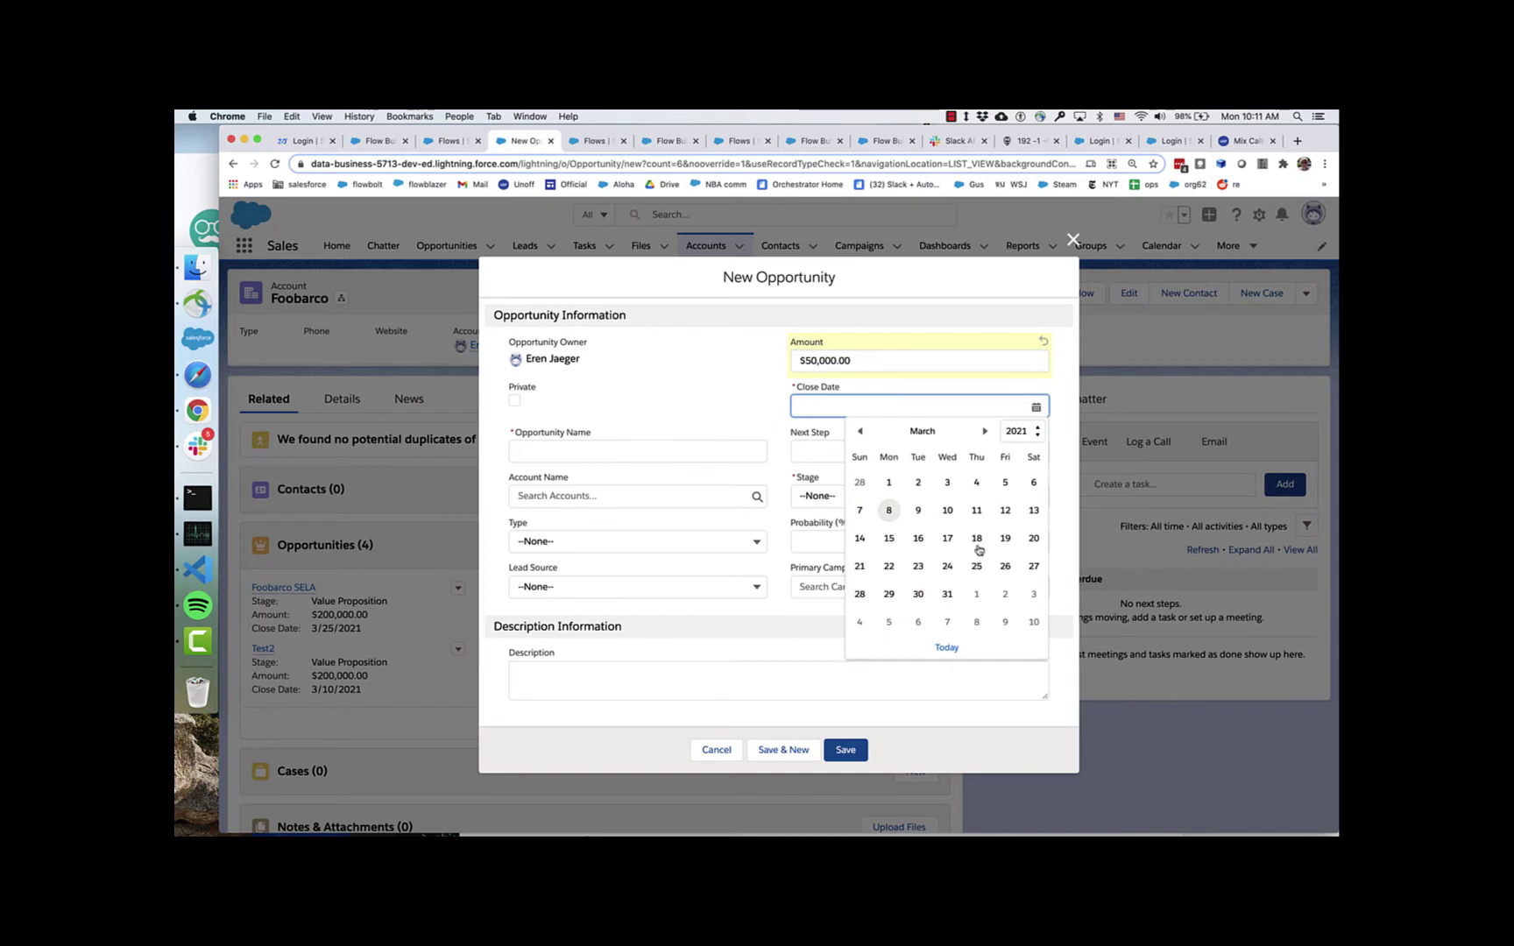
left_click(977, 540)
left_click(811, 496)
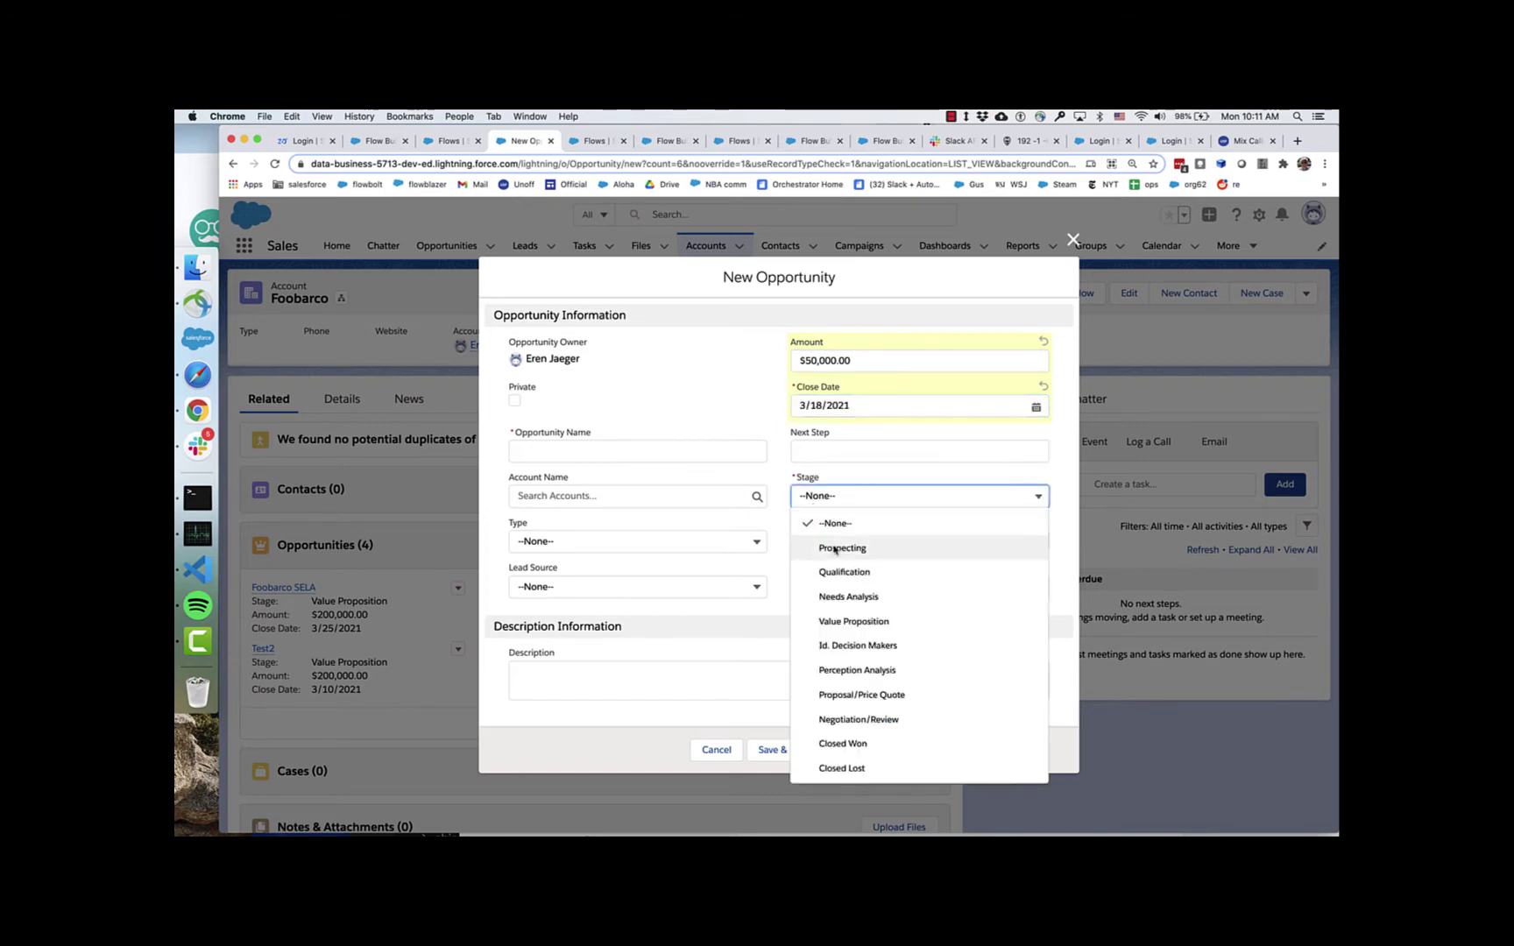
left_click(857, 618)
Step: Link it to Foobarco, name it 'Foobarco Small Extra Side Deal', and save
left_click(583, 451)
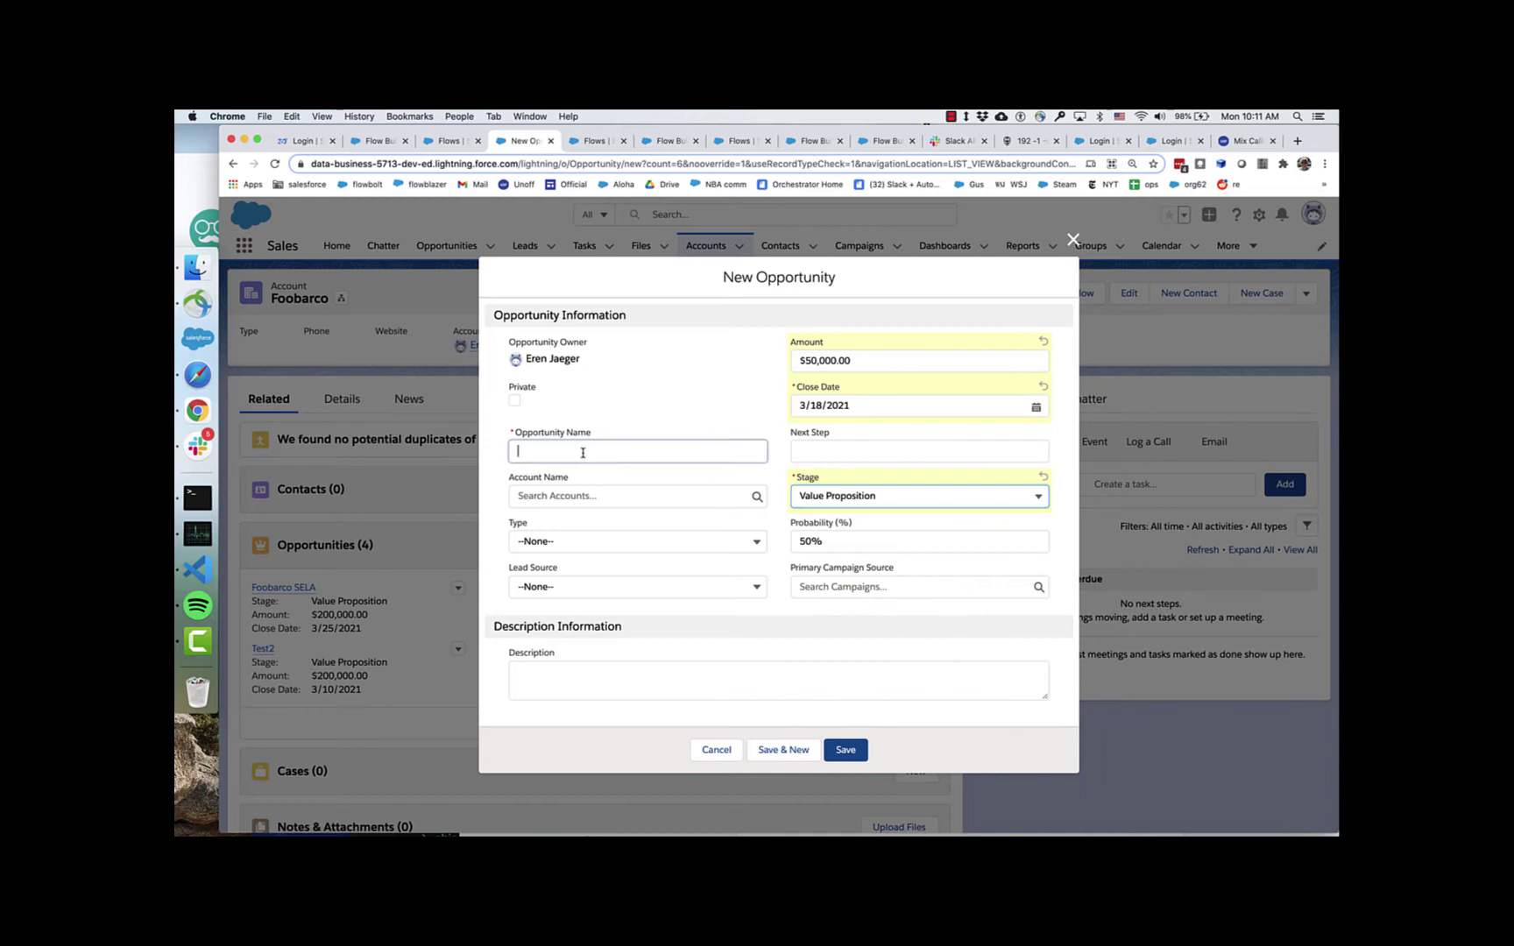
left_click(738, 502)
type("foo")
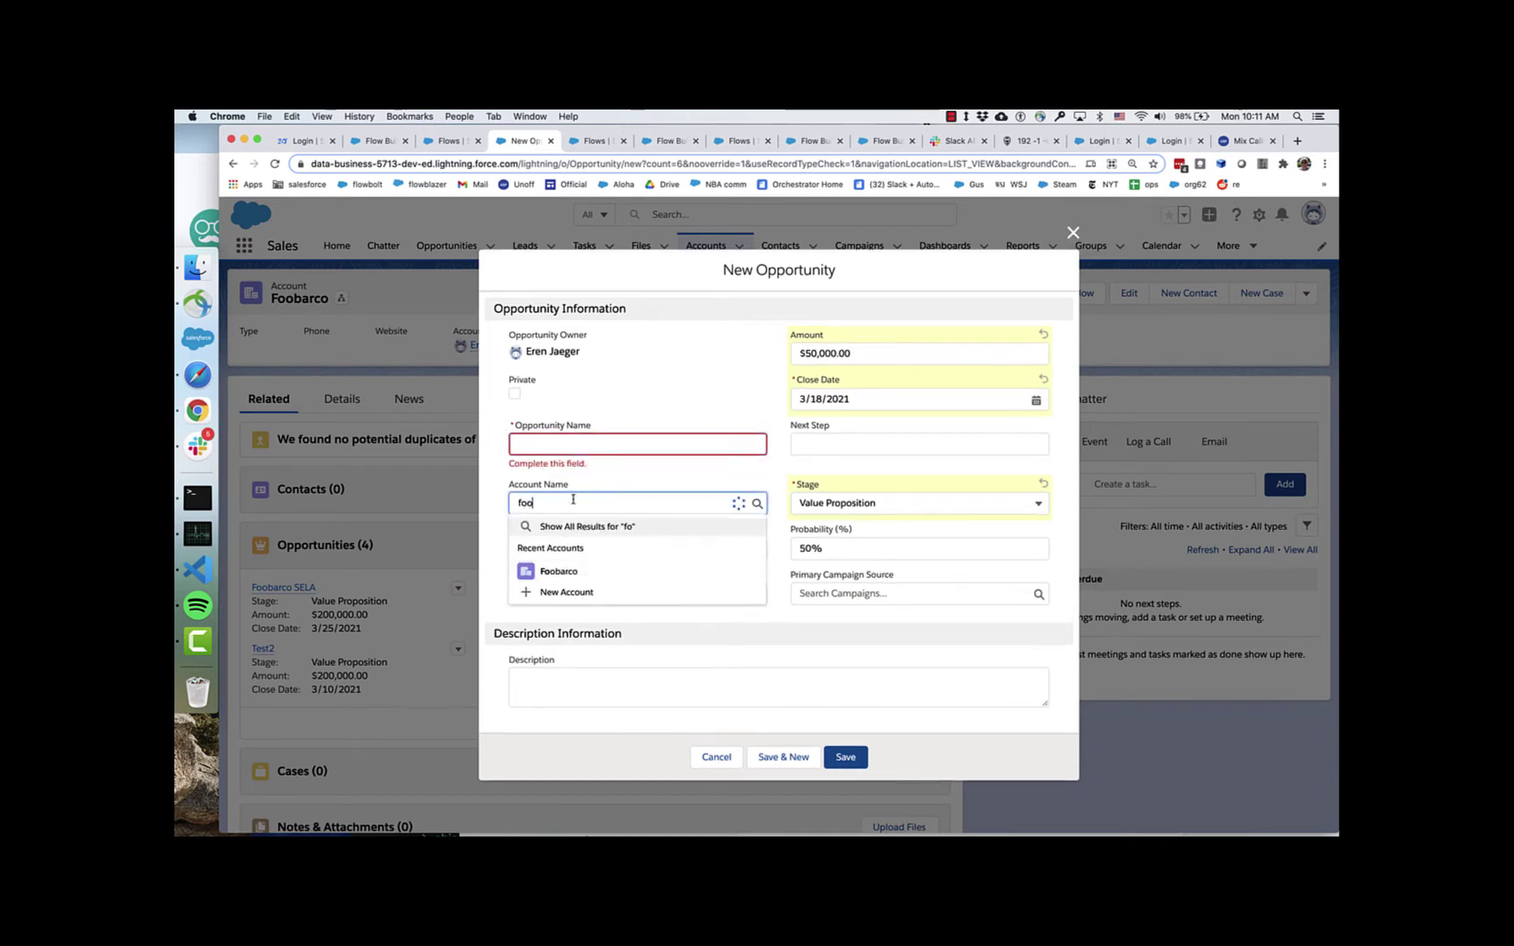
left_click(565, 547)
left_click(568, 453)
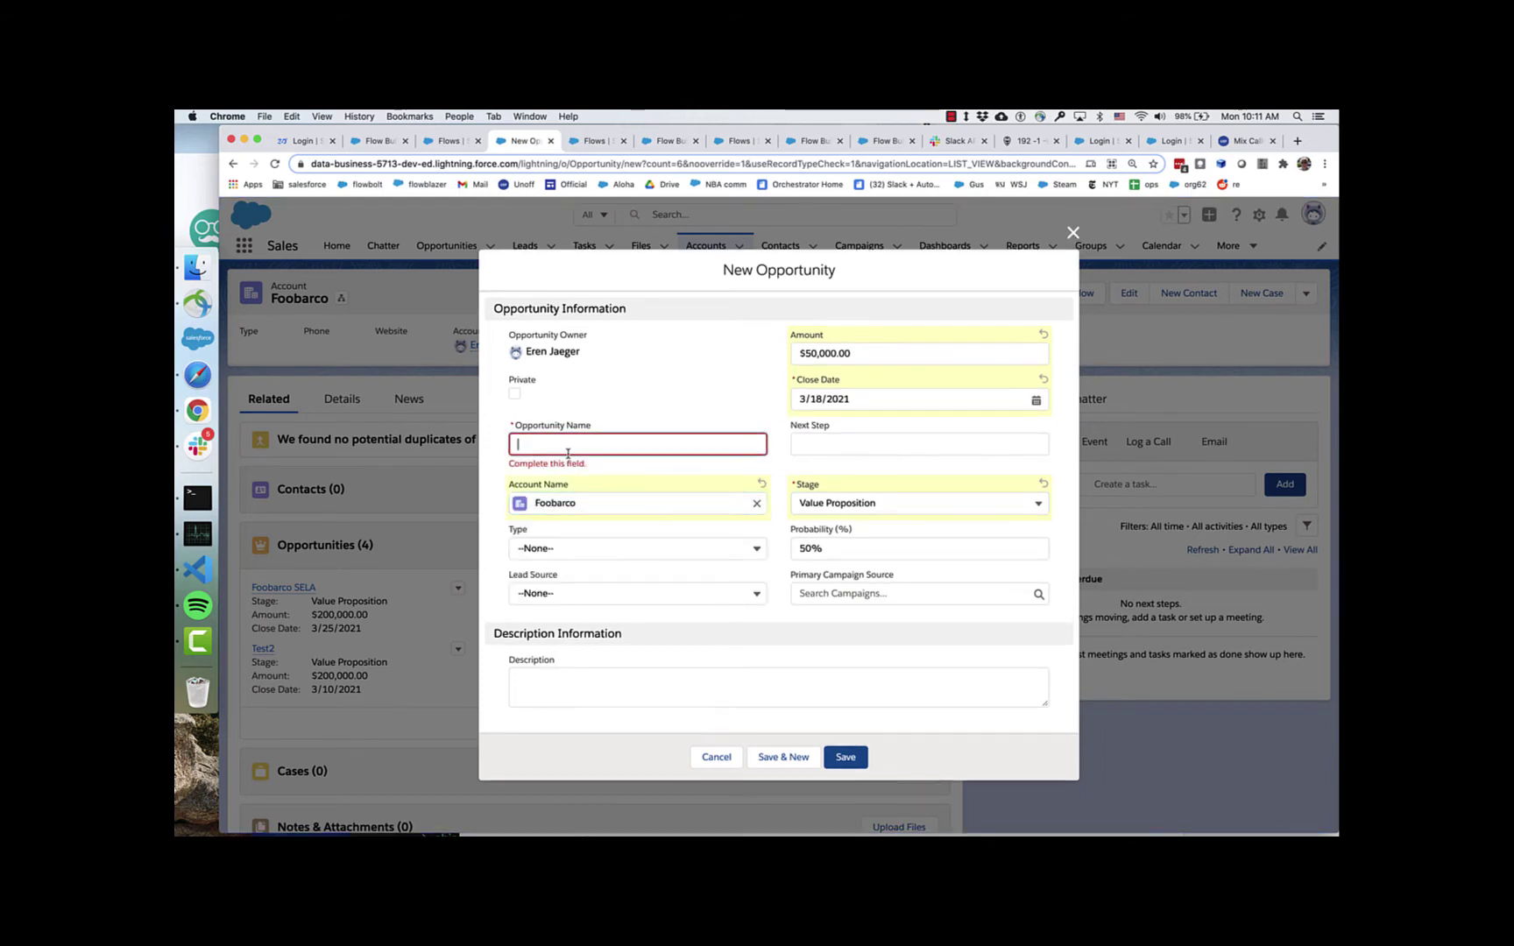
type("Foobarco Small Extra Side ")
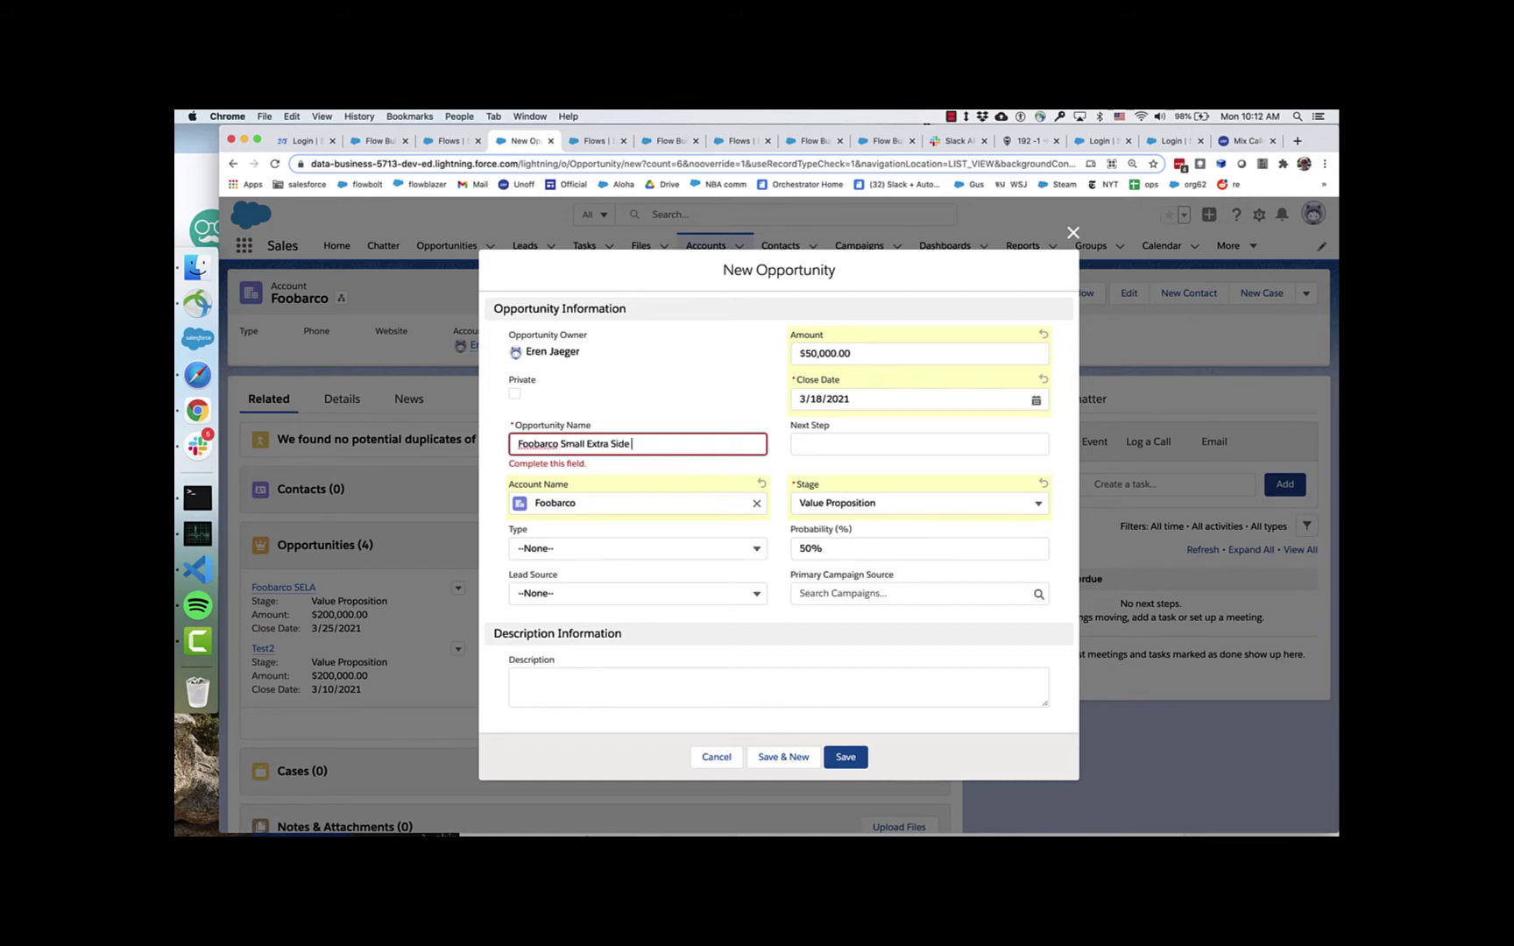
type("Deal")
left_click(844, 757)
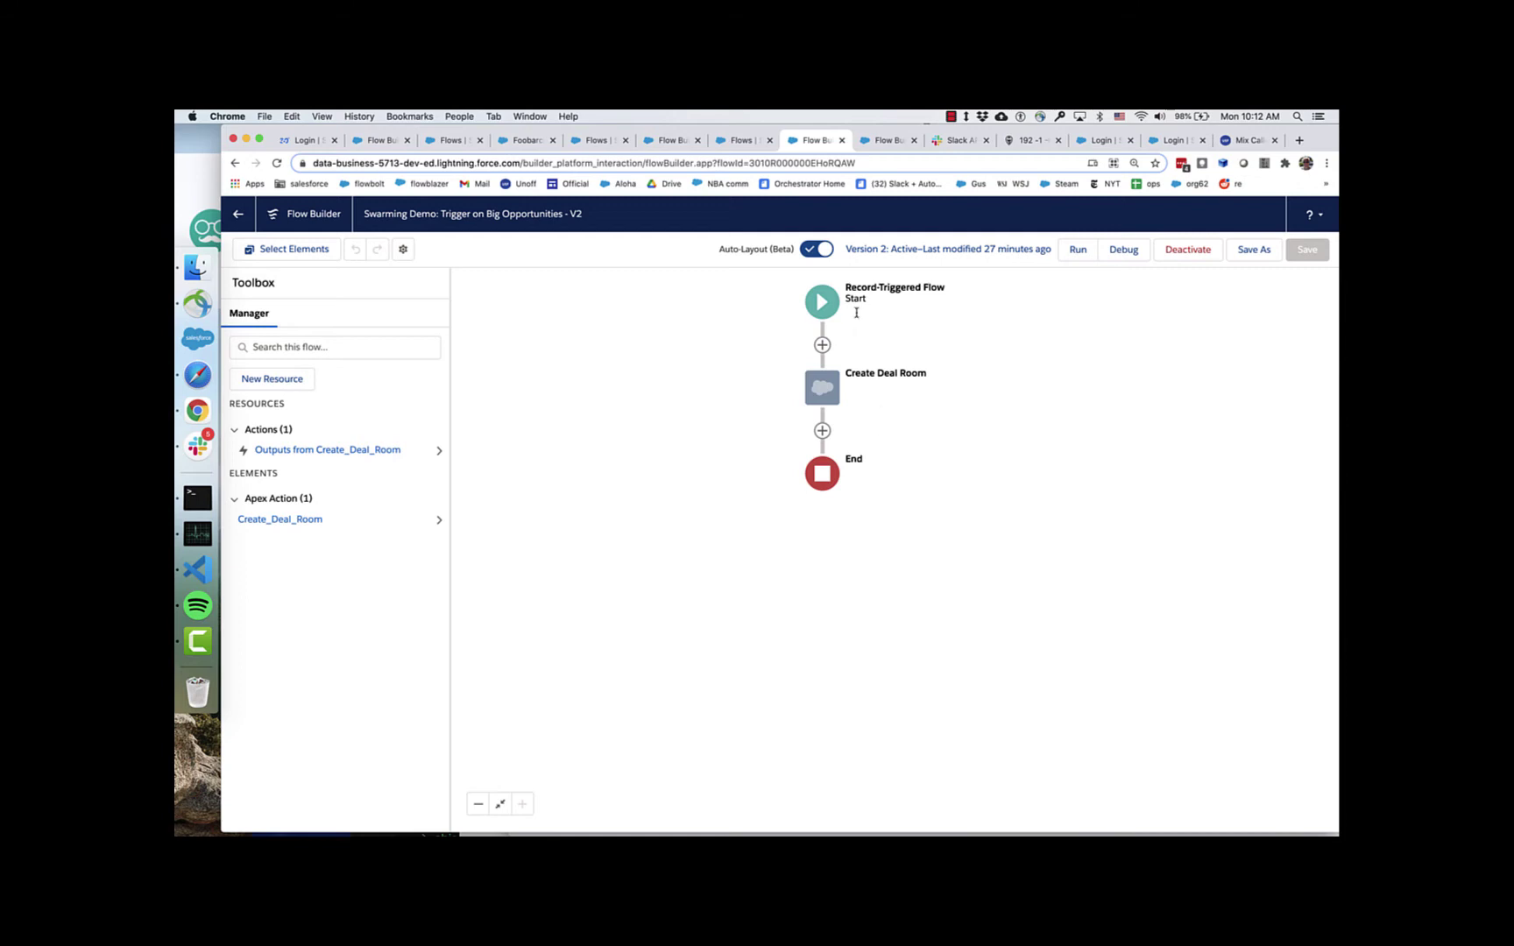
Step: Inspect the Start element's trigger: Opportunity records with Amount greater than or equal to 100000
left_click(821, 302)
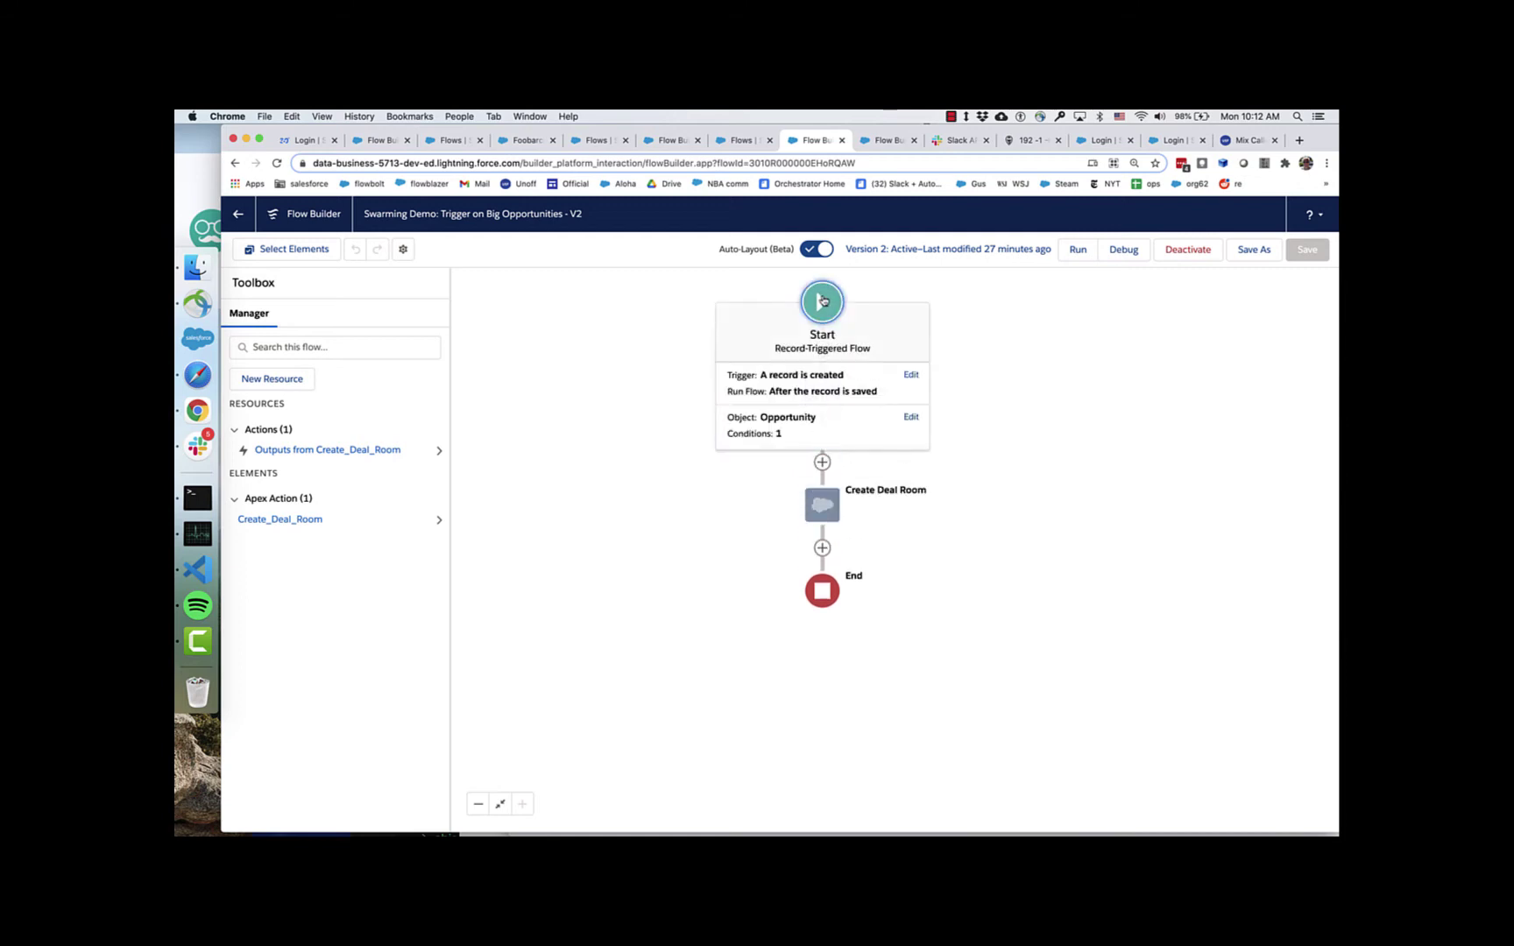
left_click(808, 420)
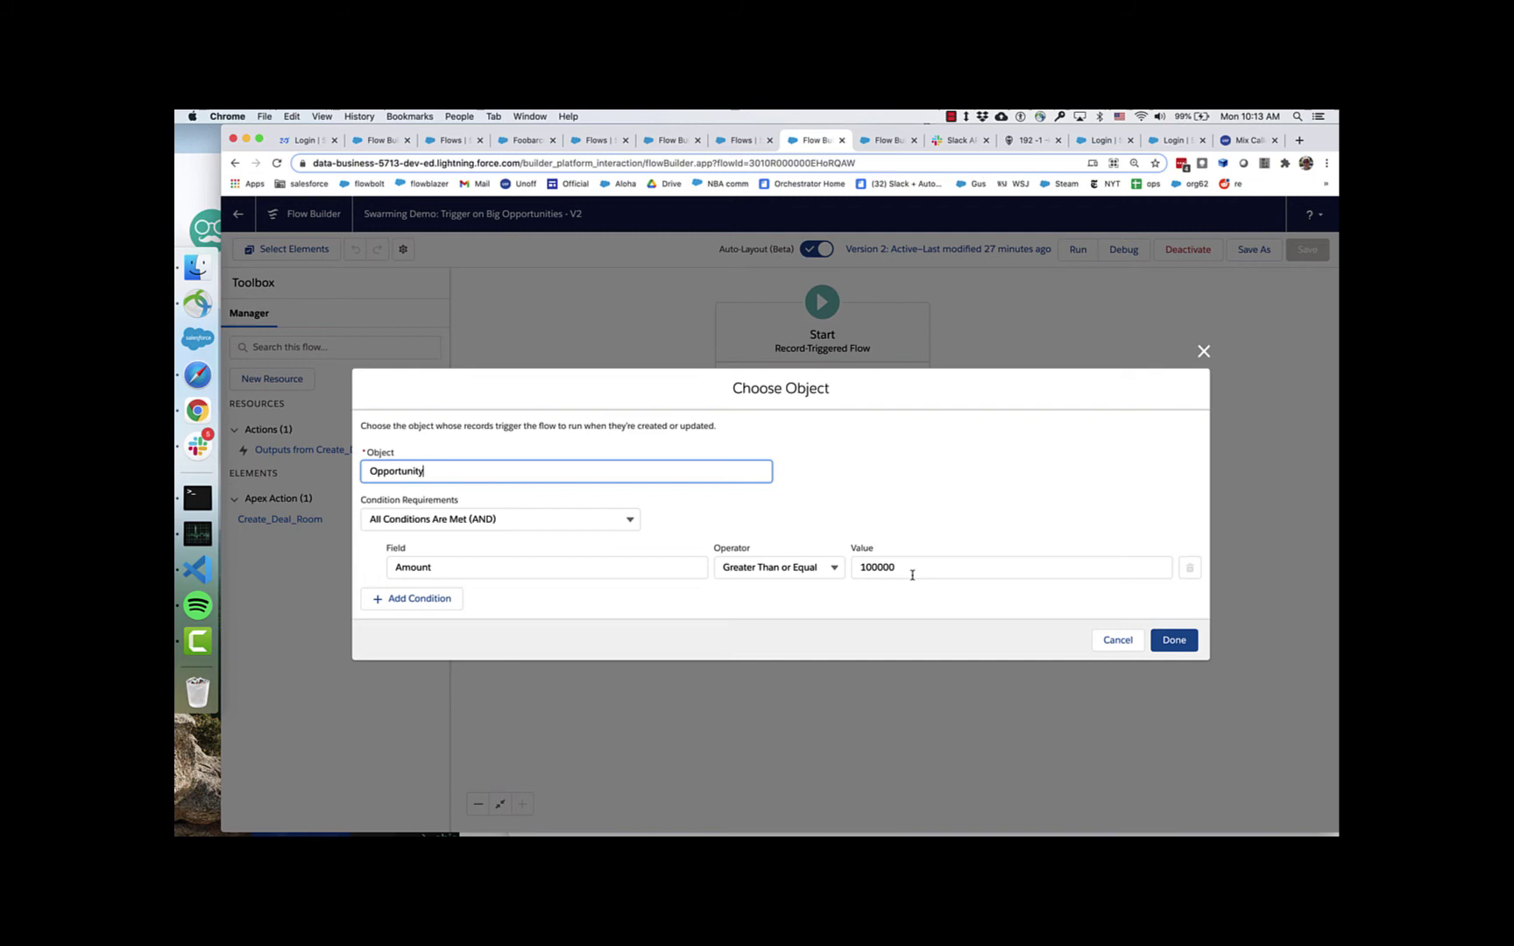
Step: Dismiss the Choose Object dialog and review the Create Deal Room action's input values
left_click(1118, 639)
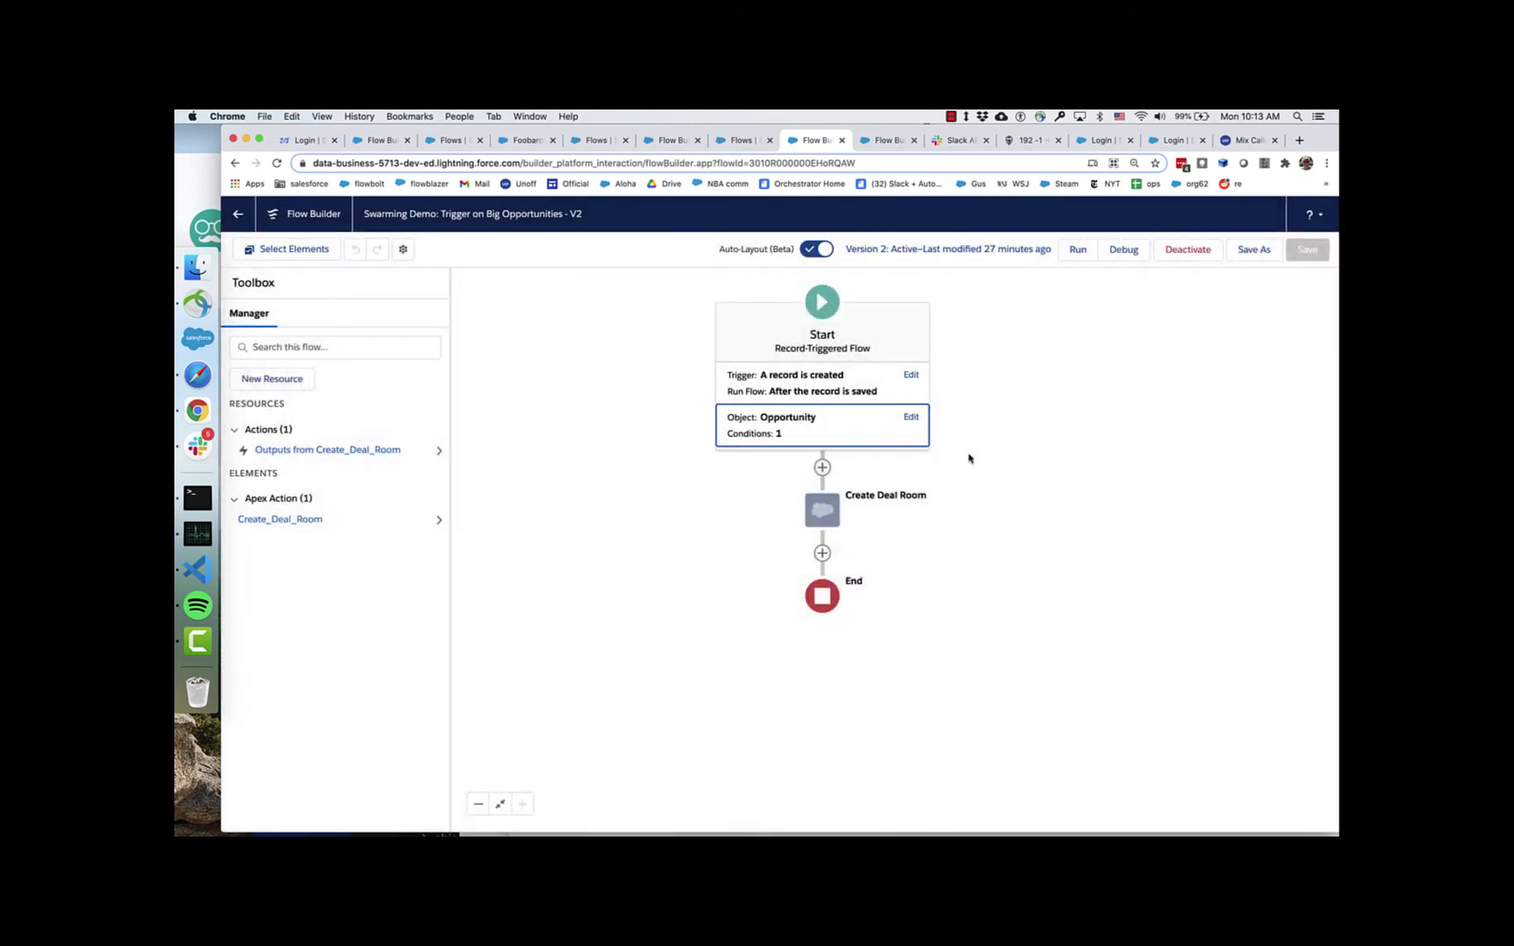
left_click(819, 506)
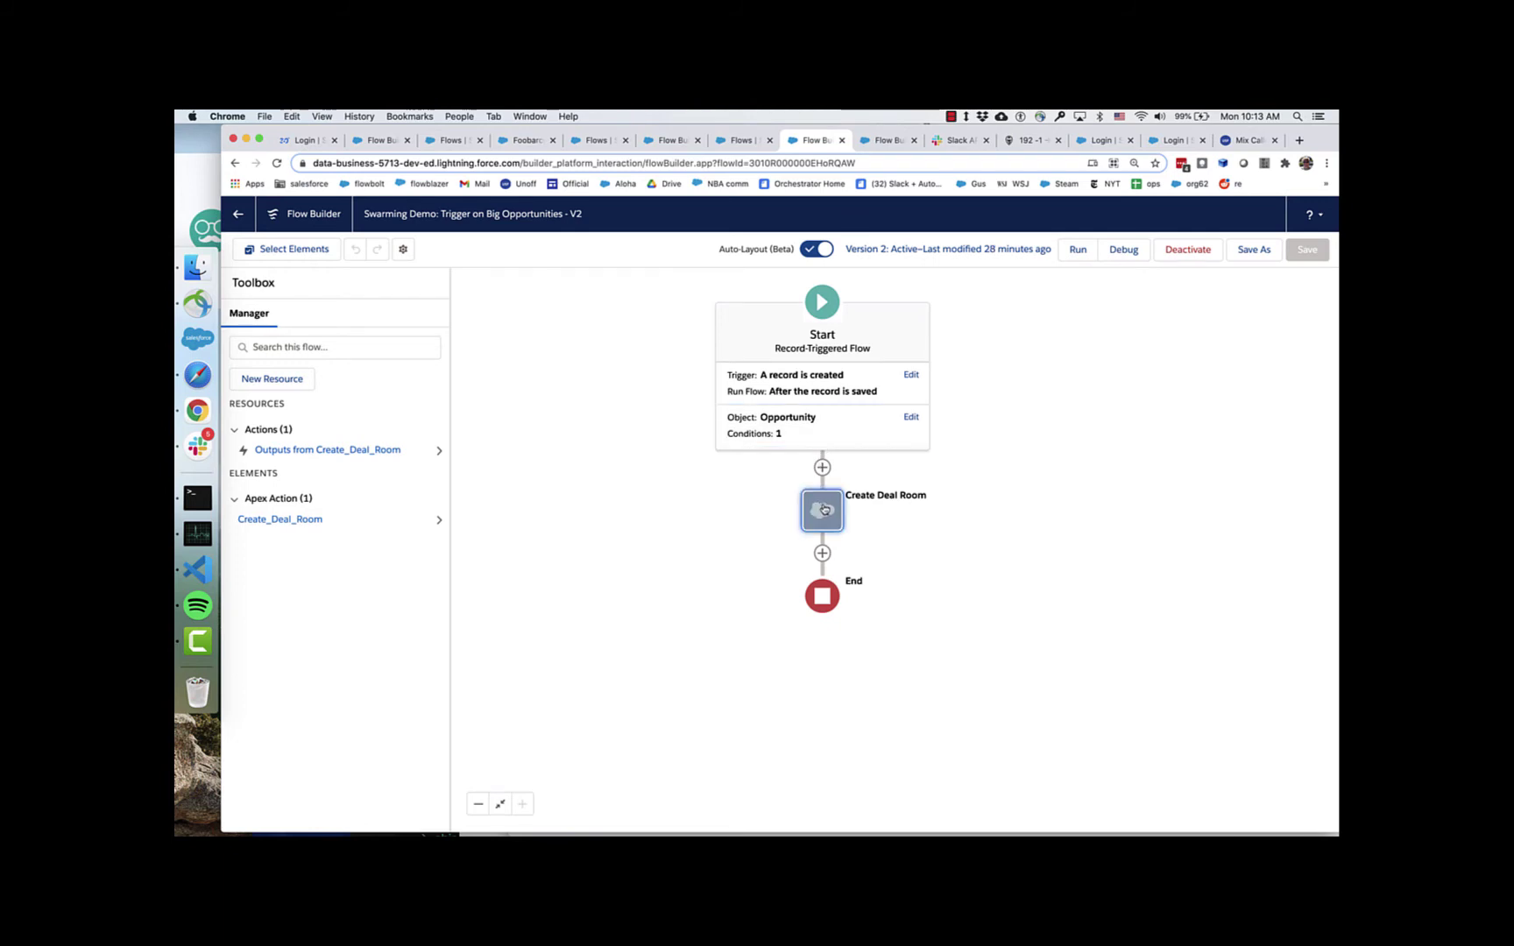
double_click(824, 508)
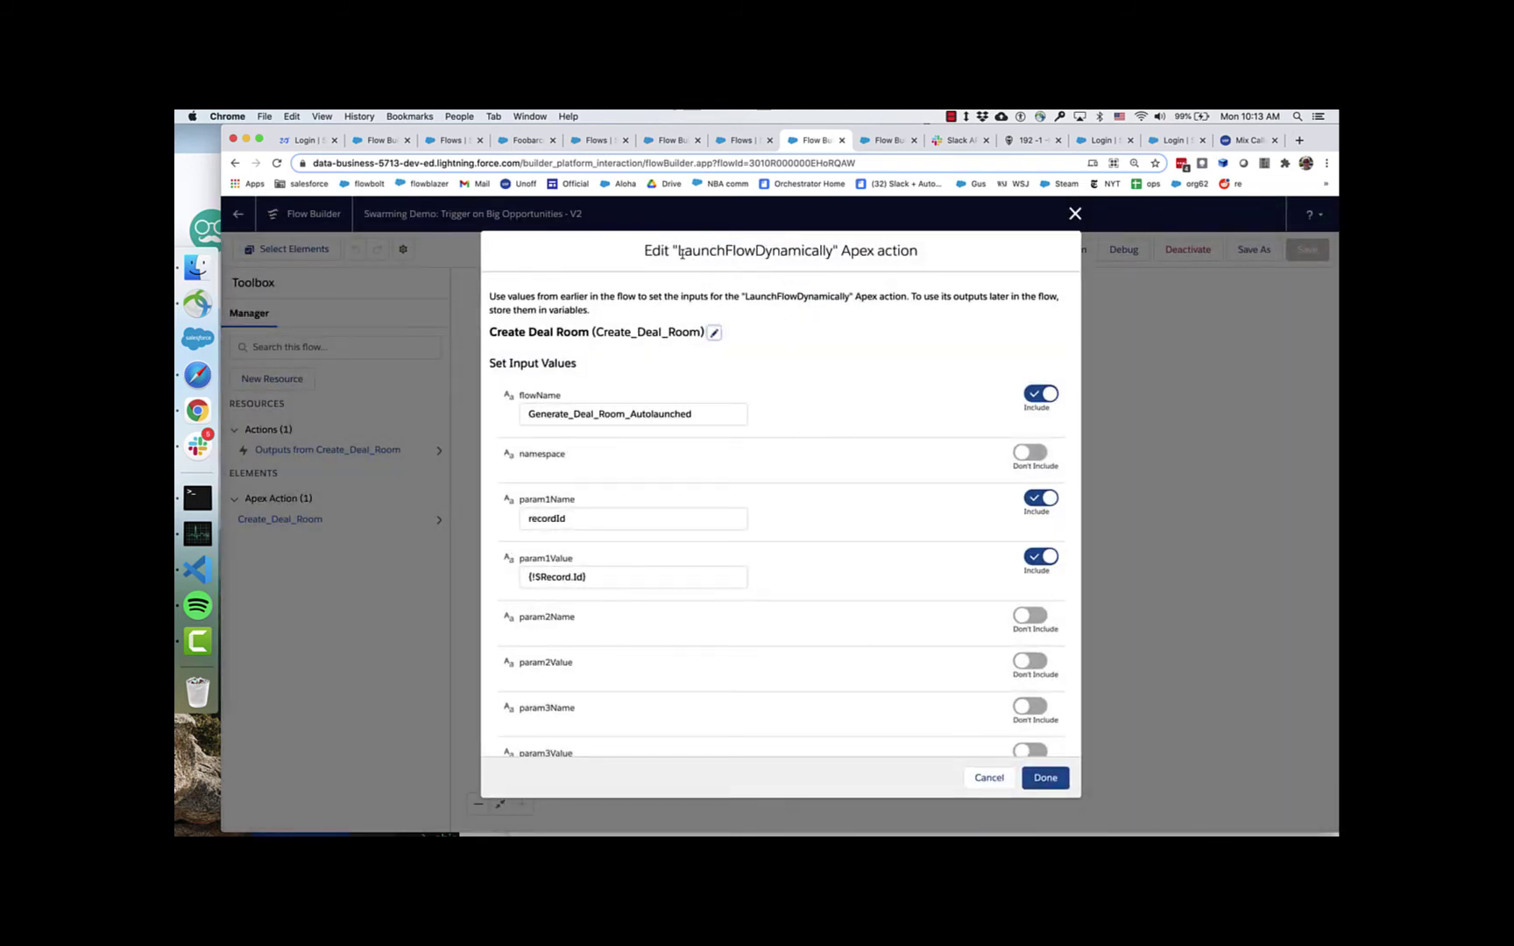
left_click(1046, 778)
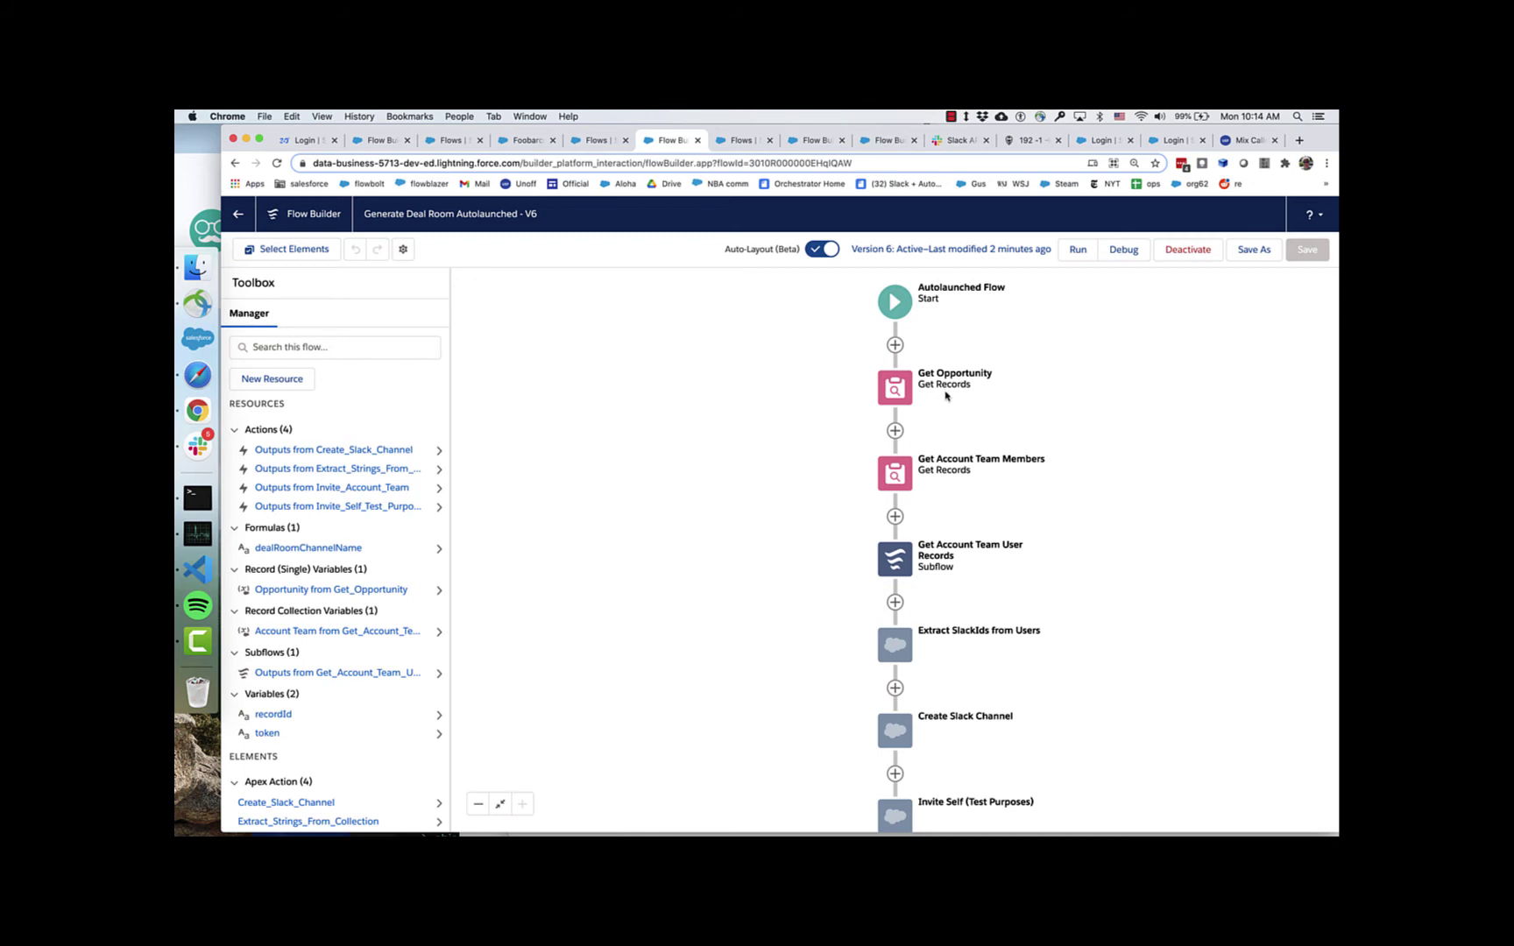
double_click(902, 473)
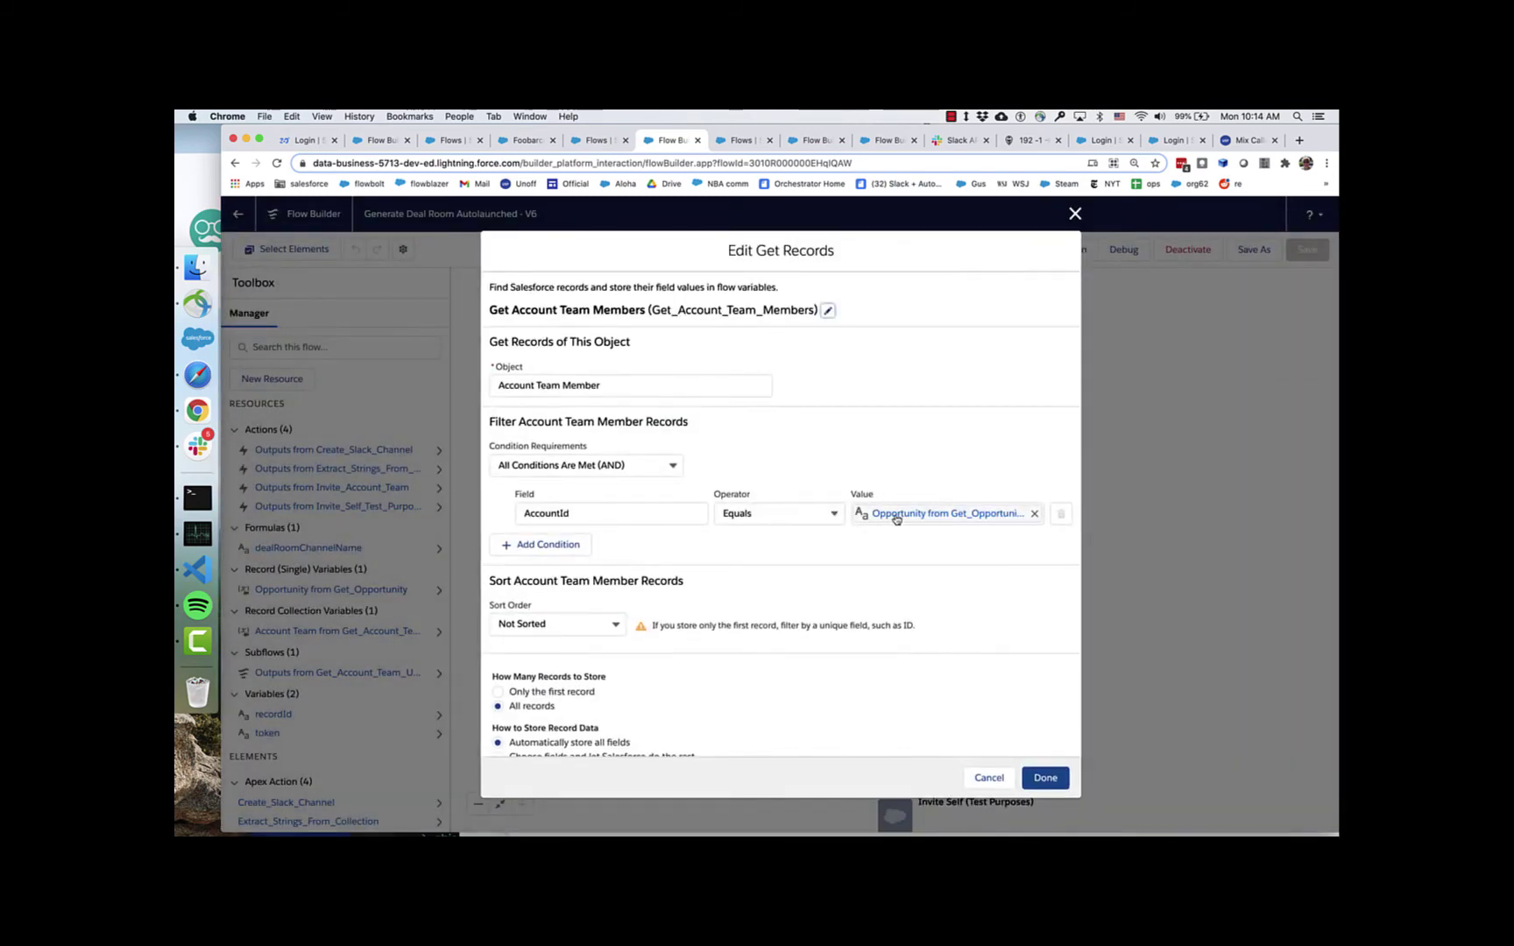
left_click(907, 515)
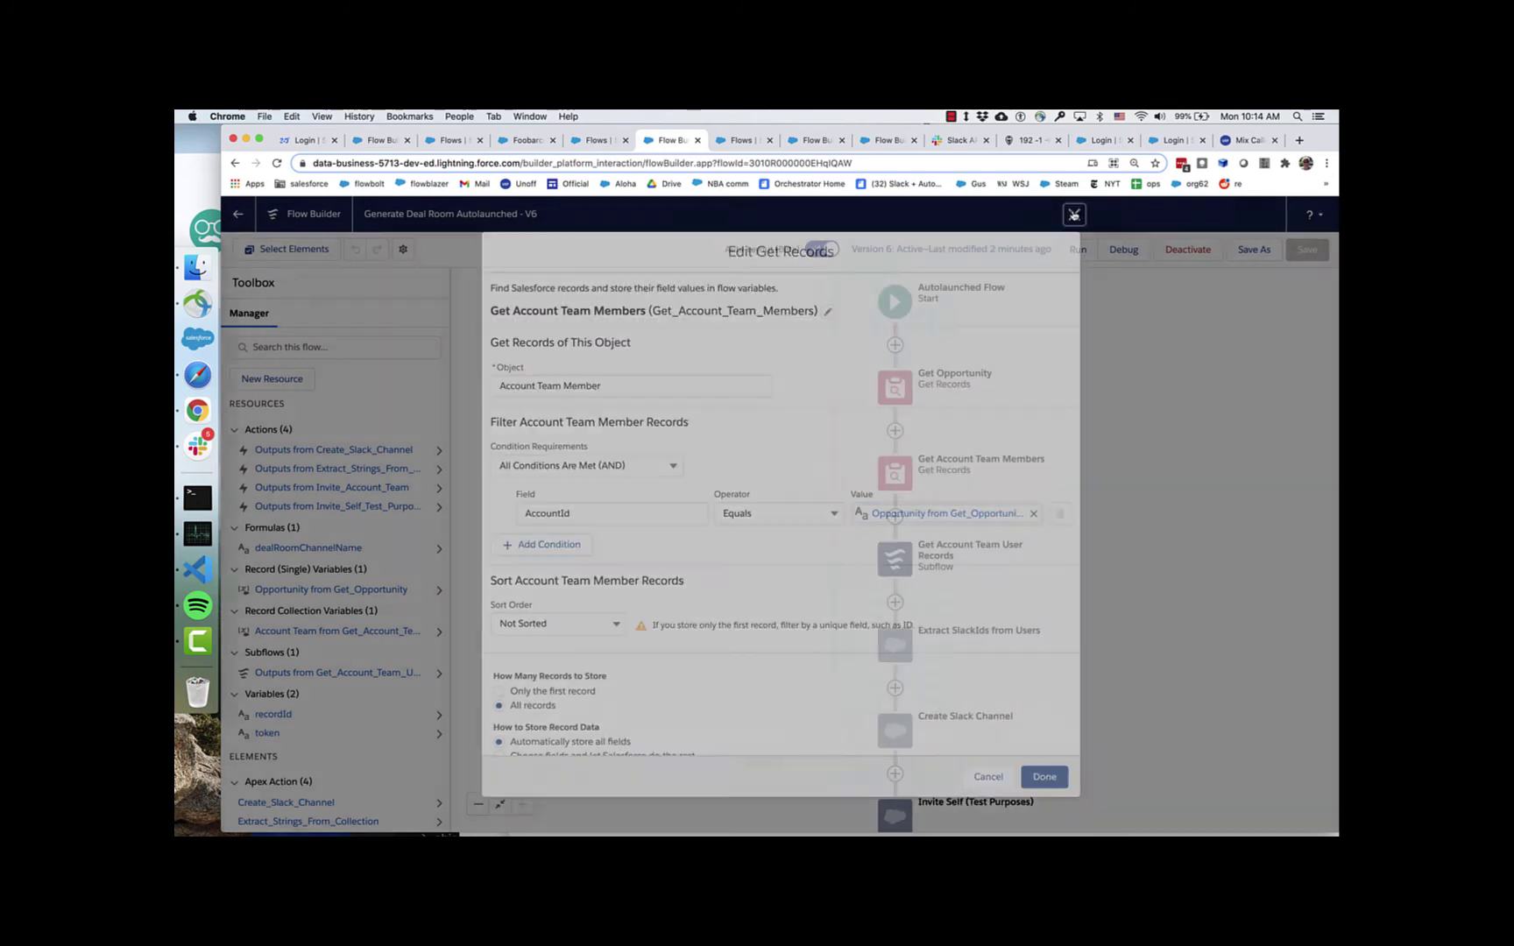
scroll(1030, 574, "down", 2)
scroll(1074, 561, "right", 3)
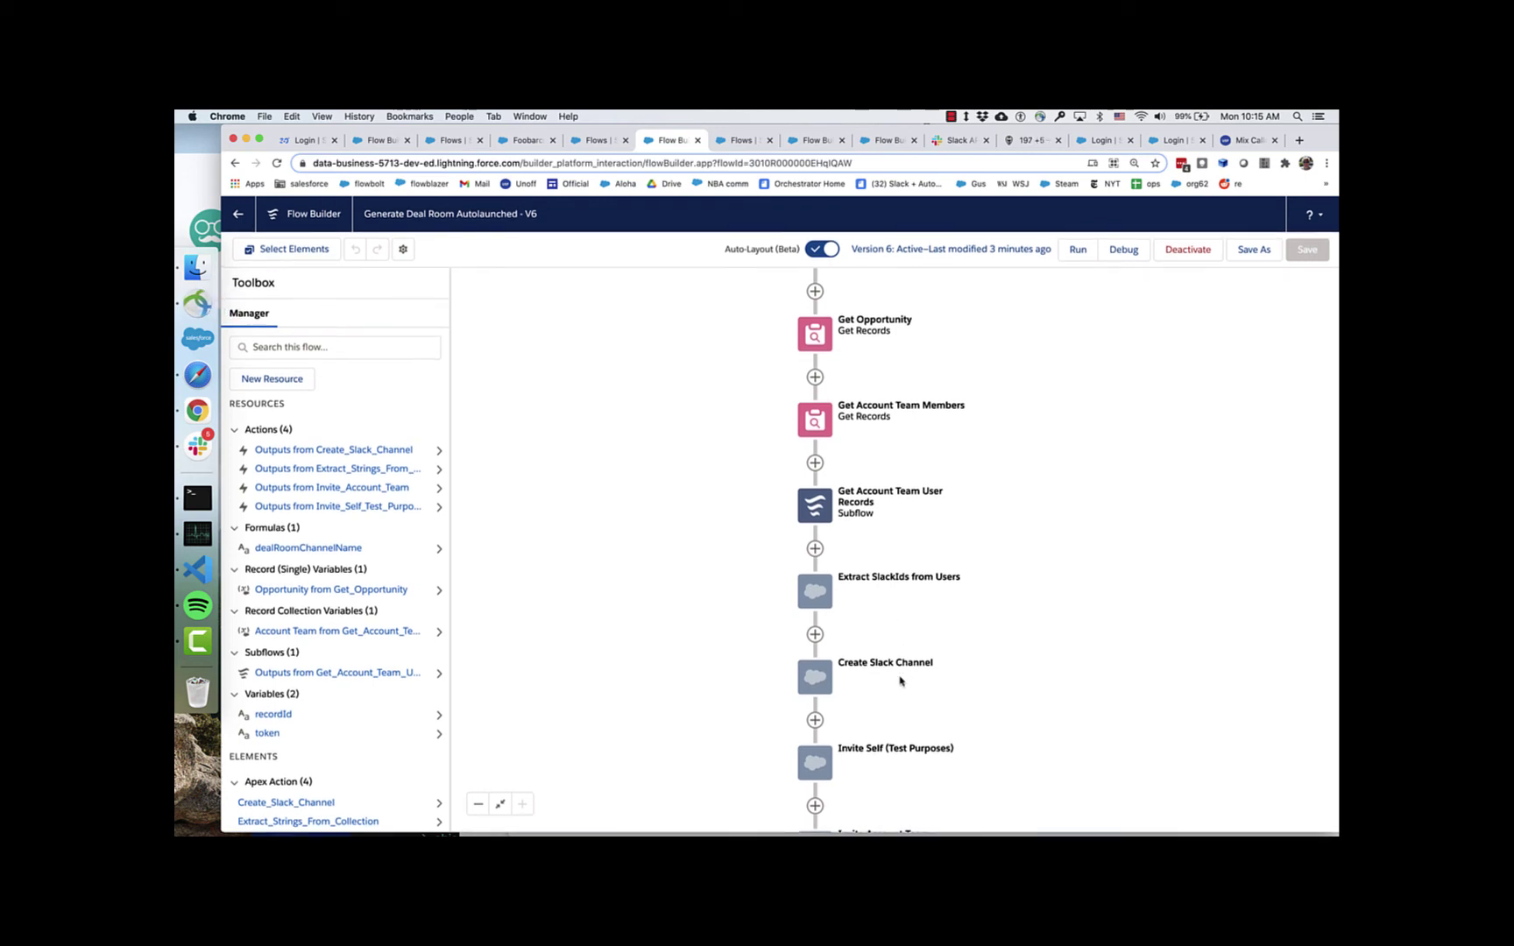
scroll(900, 680, "down", 3)
scroll(942, 681, "down", 2)
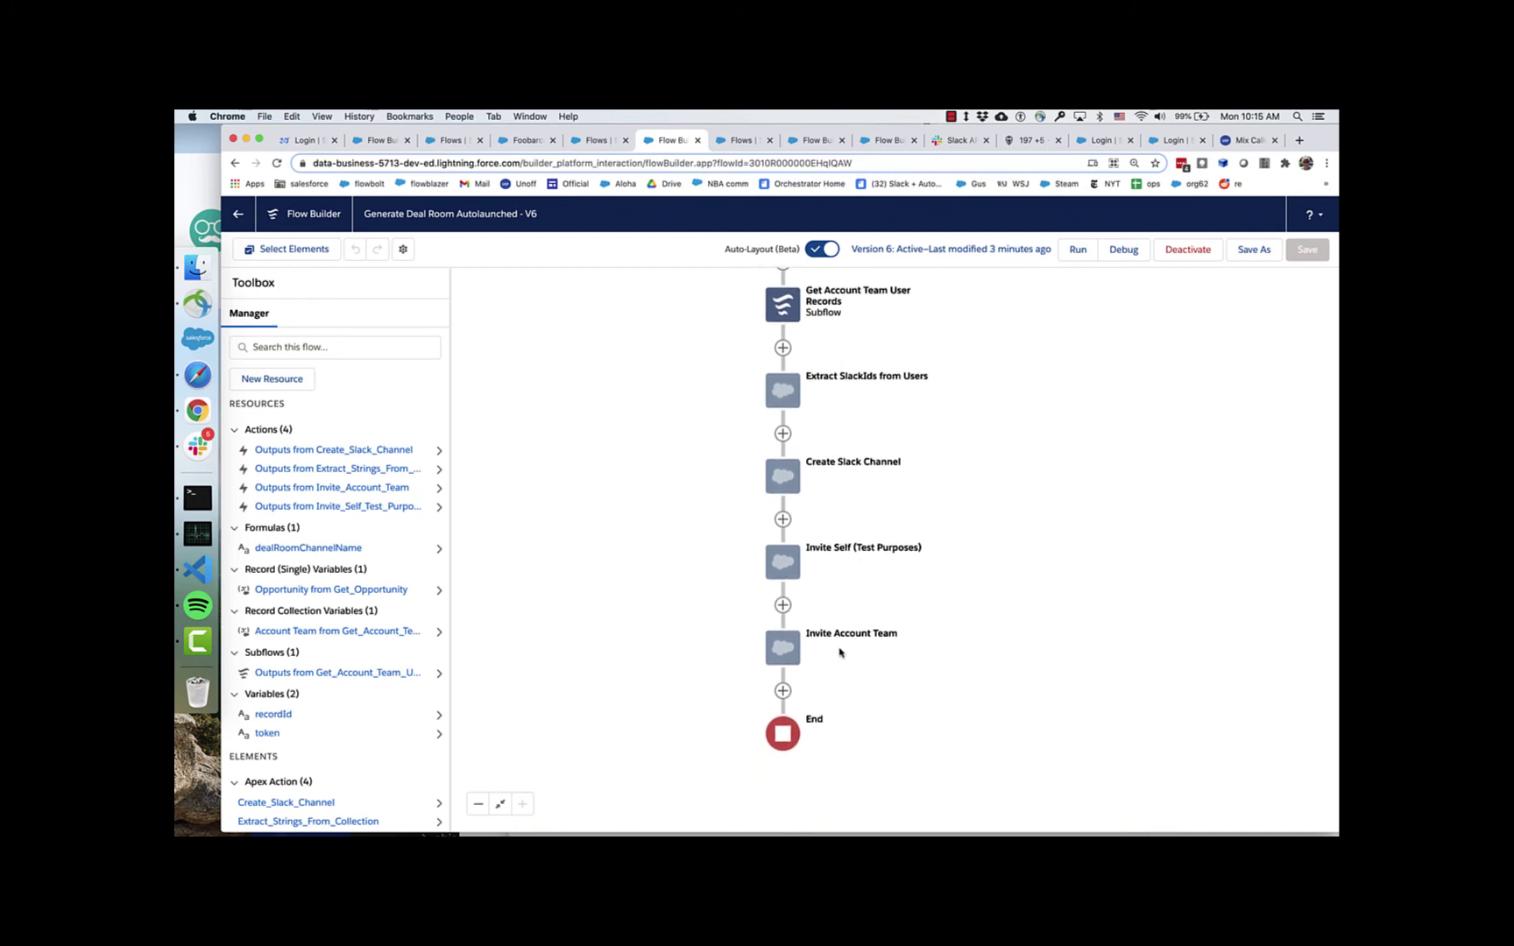
scroll(993, 500, "up", 3)
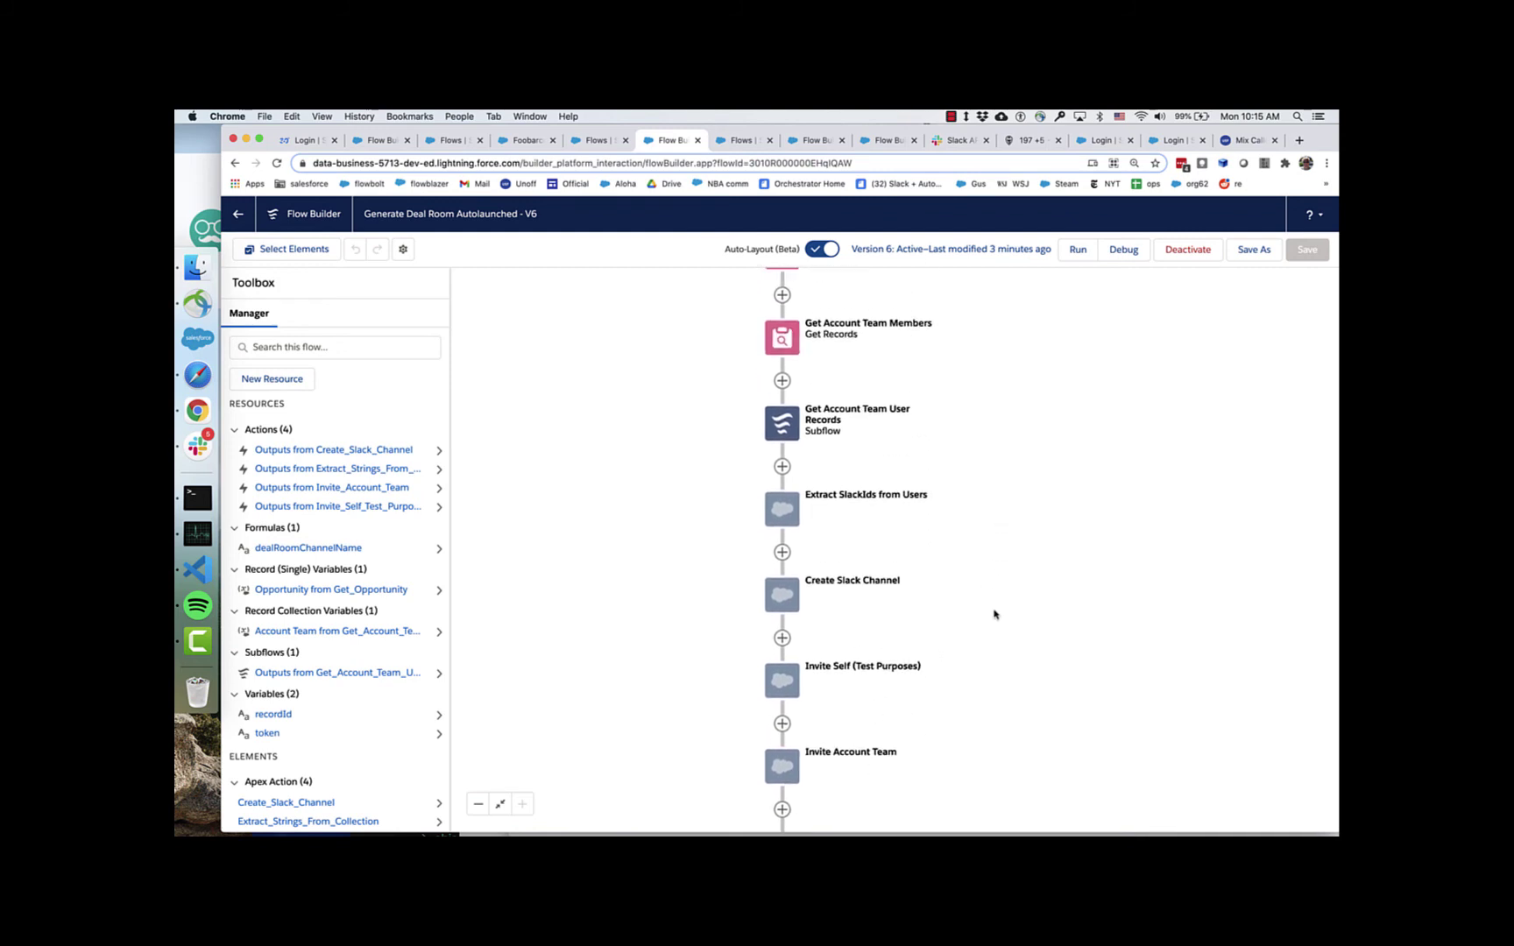
scroll(1008, 473, "up", 1)
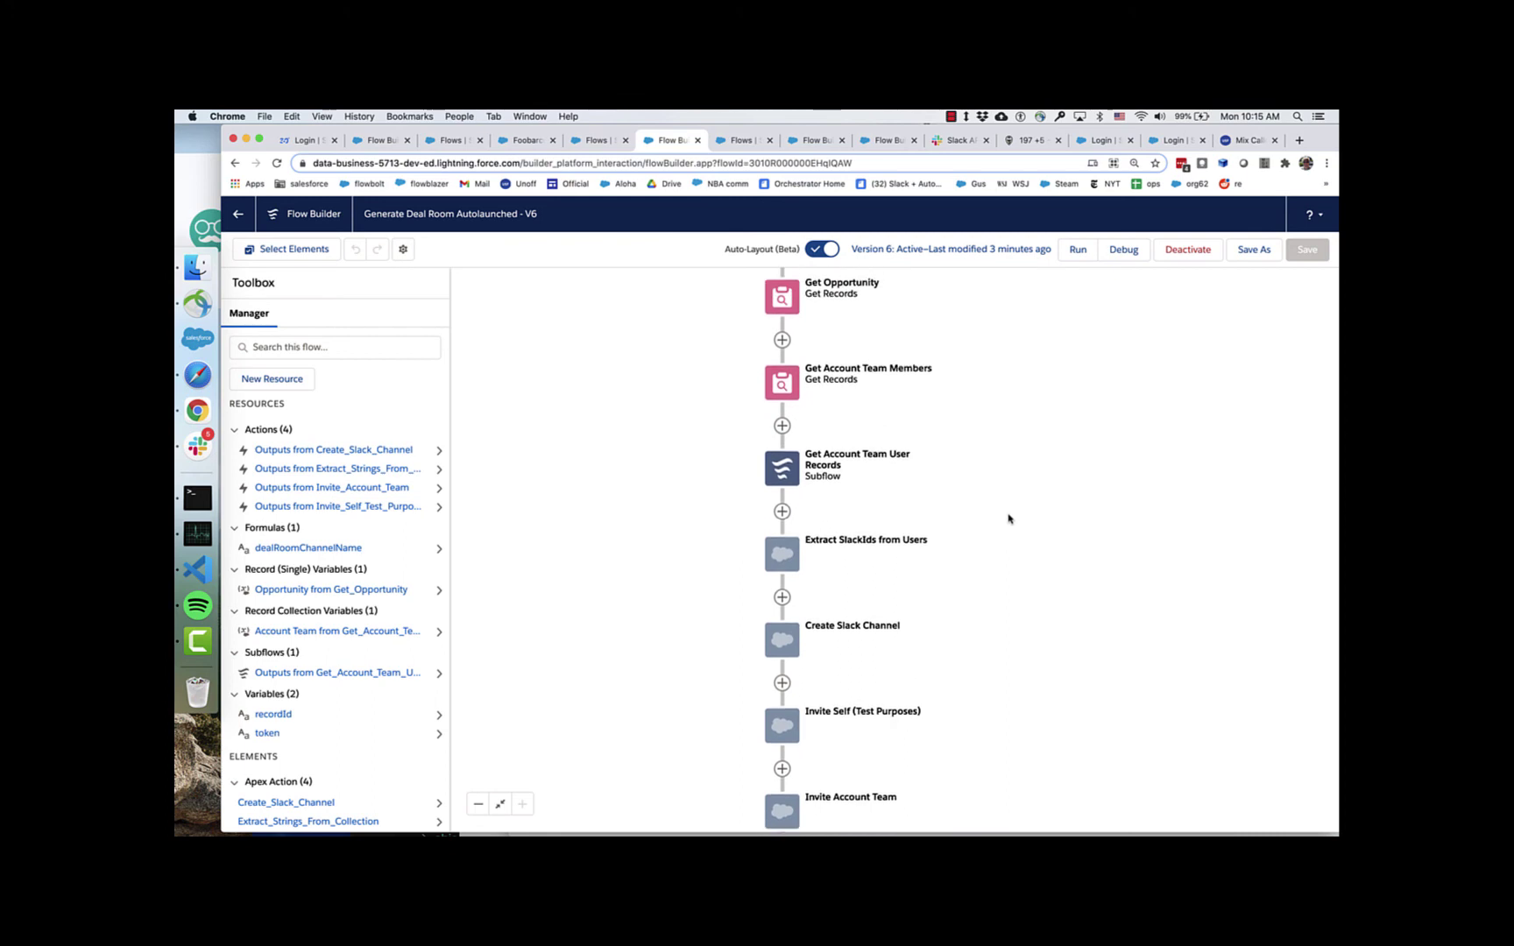
Step: Review the Extract SlackIds from Users step's inputs, then cancel without changes
double_click(771, 557)
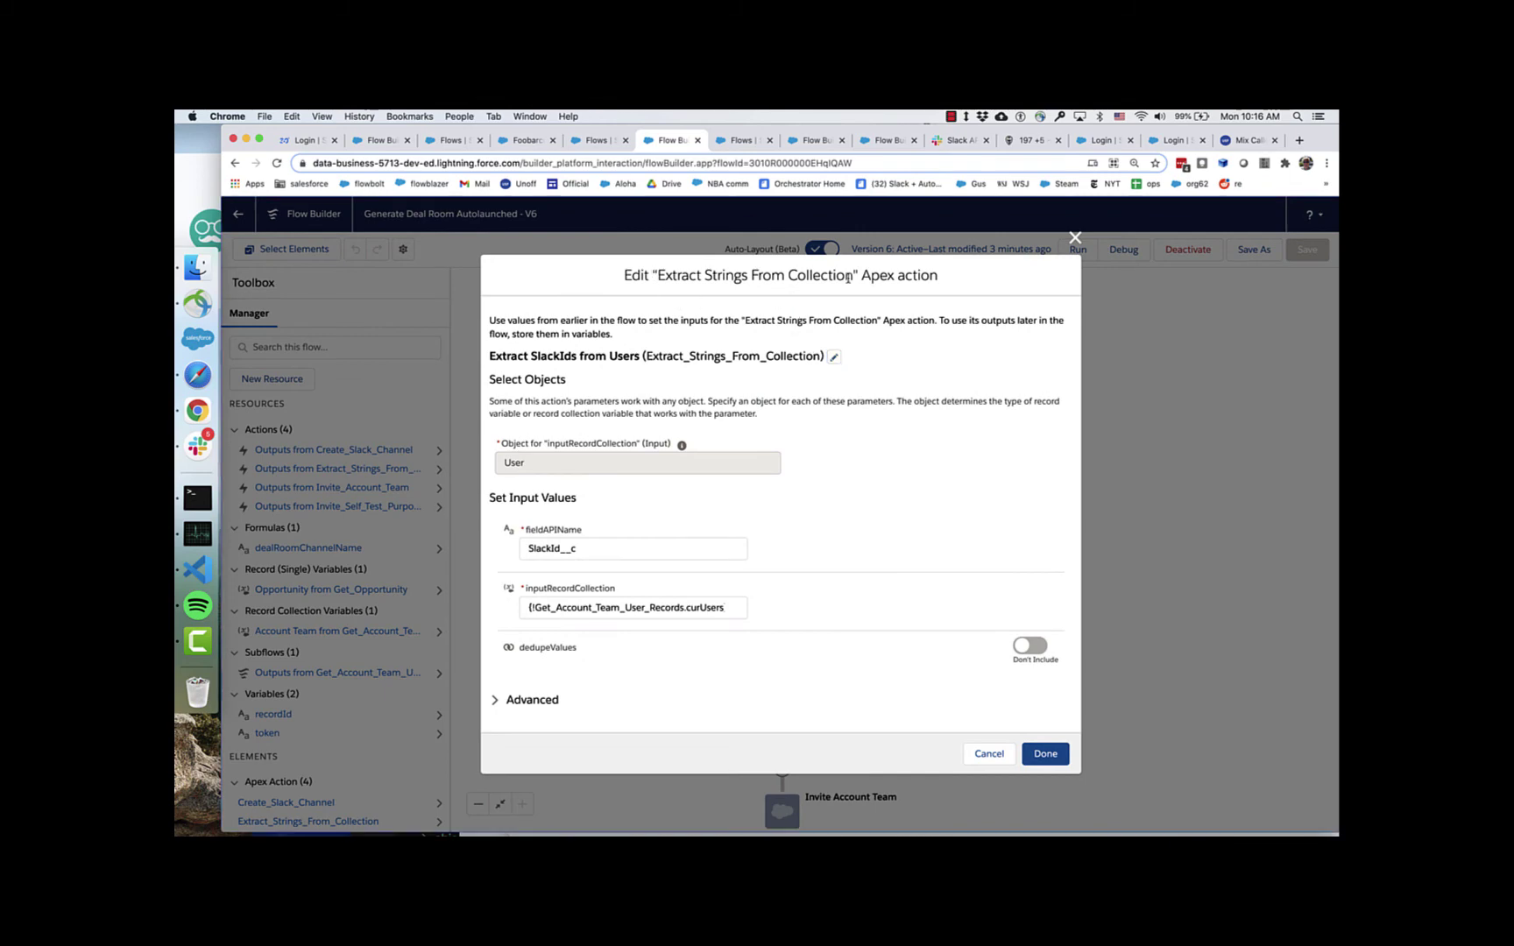
left_click(989, 753)
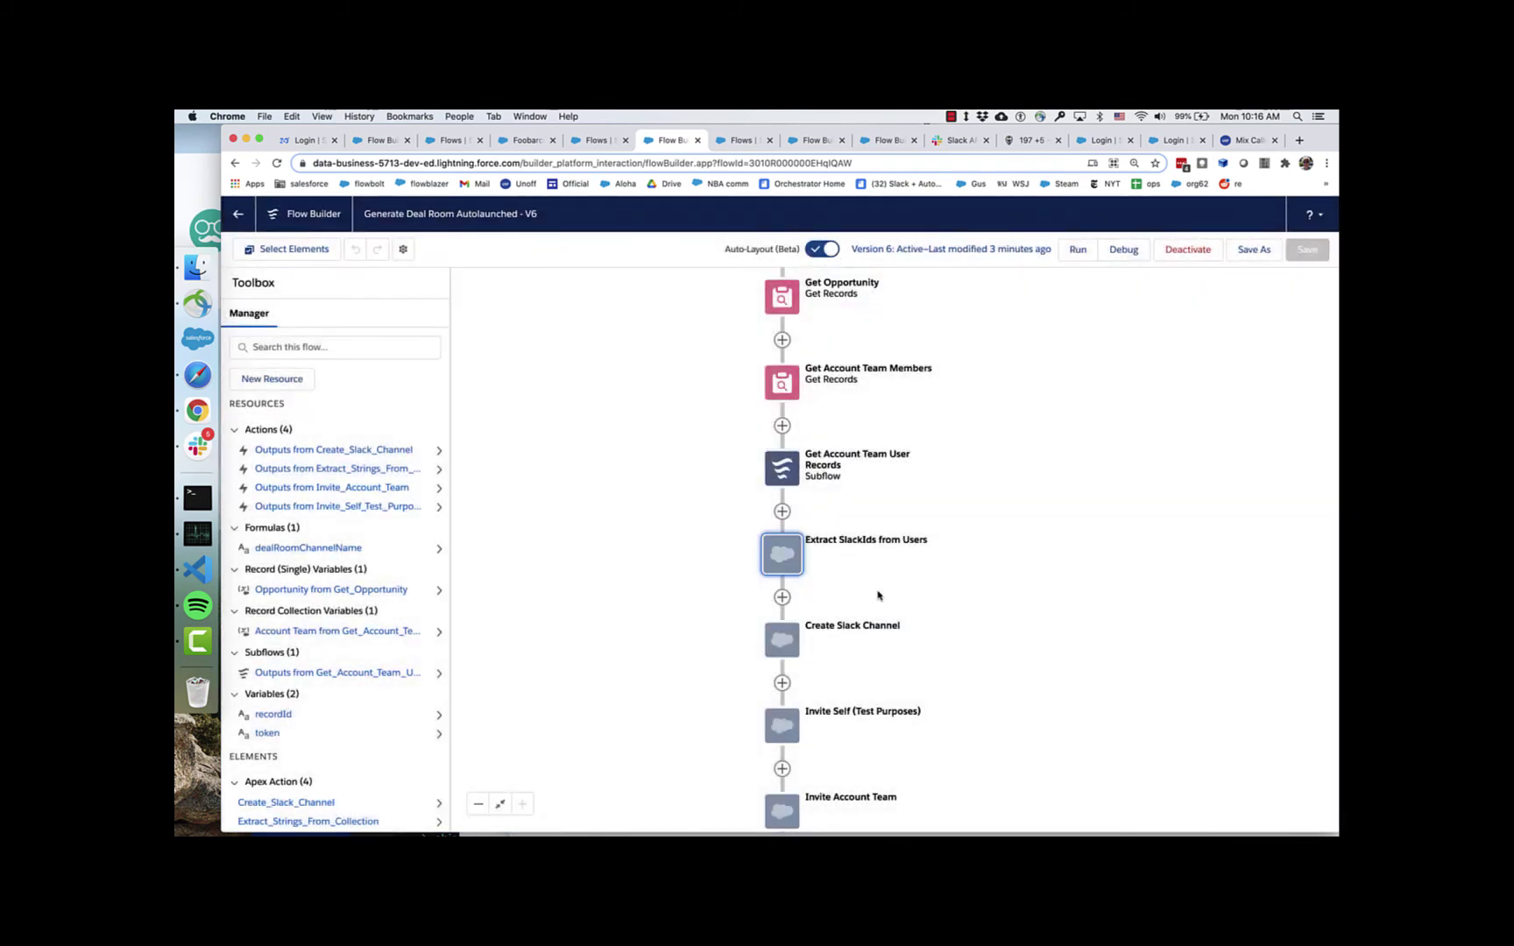